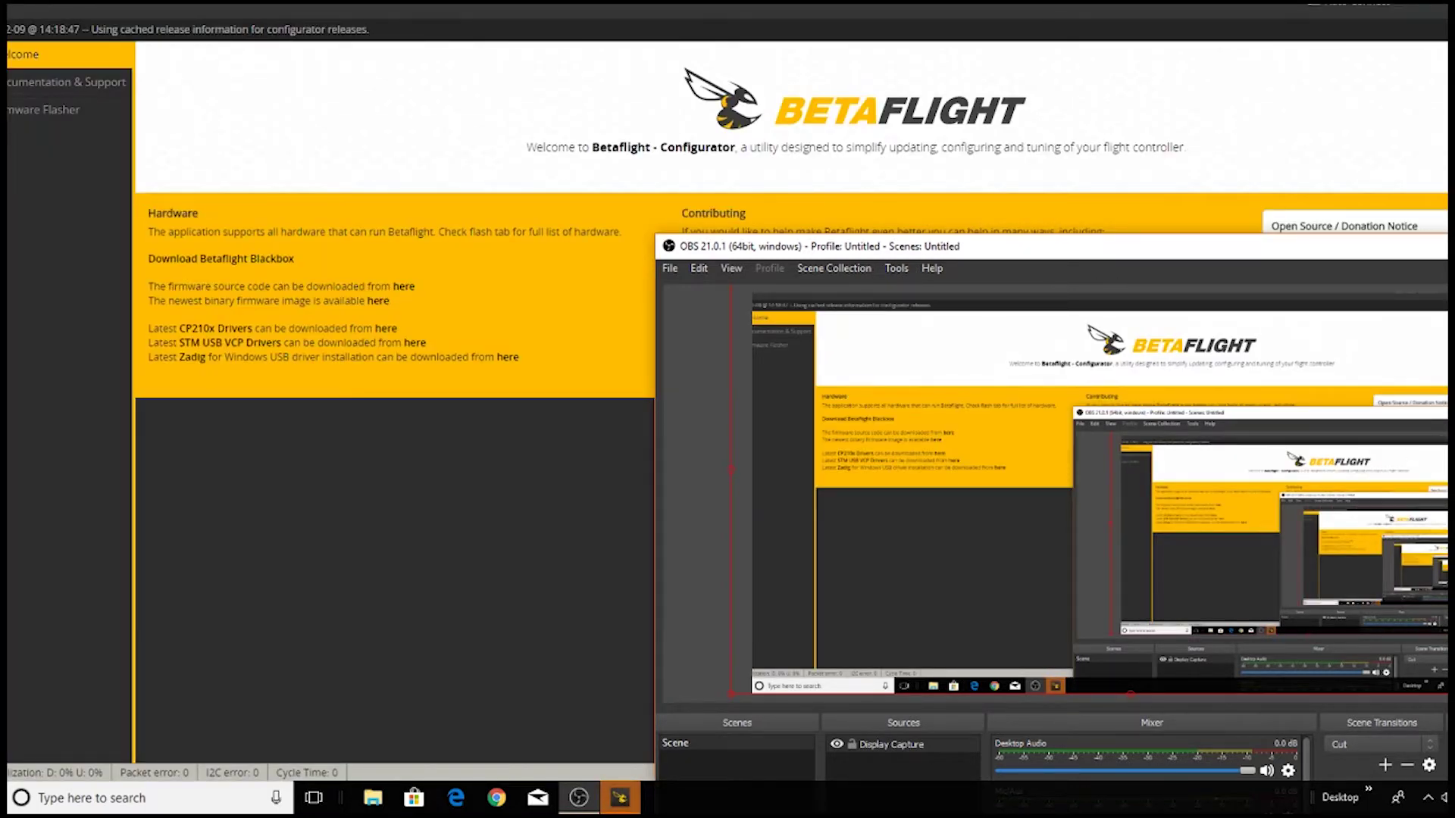
Bring up Betaflight Configurator and show the Ports table with USB VCP, UART1 and UART4
key(alt+Tab)
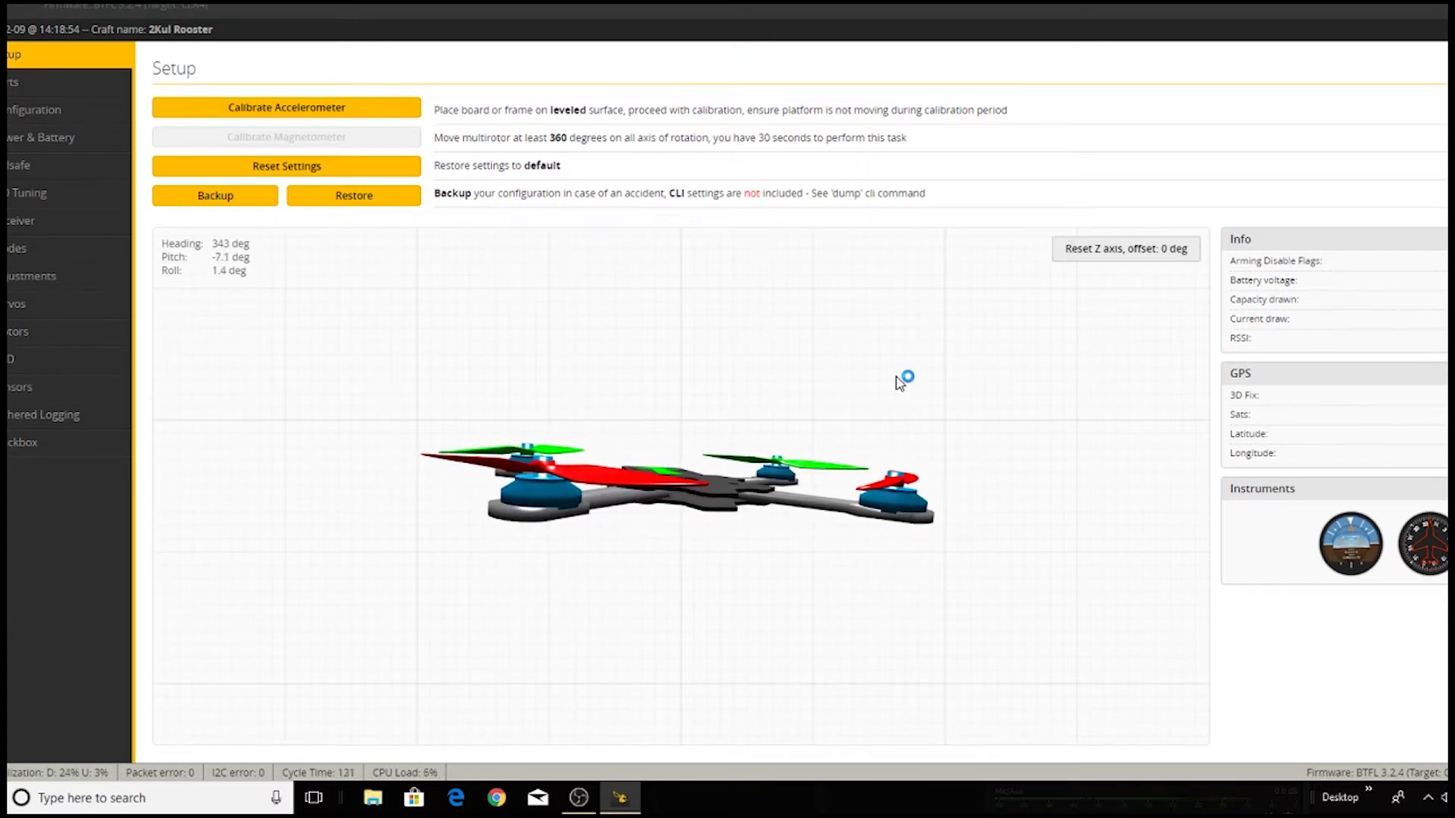
click(9, 83)
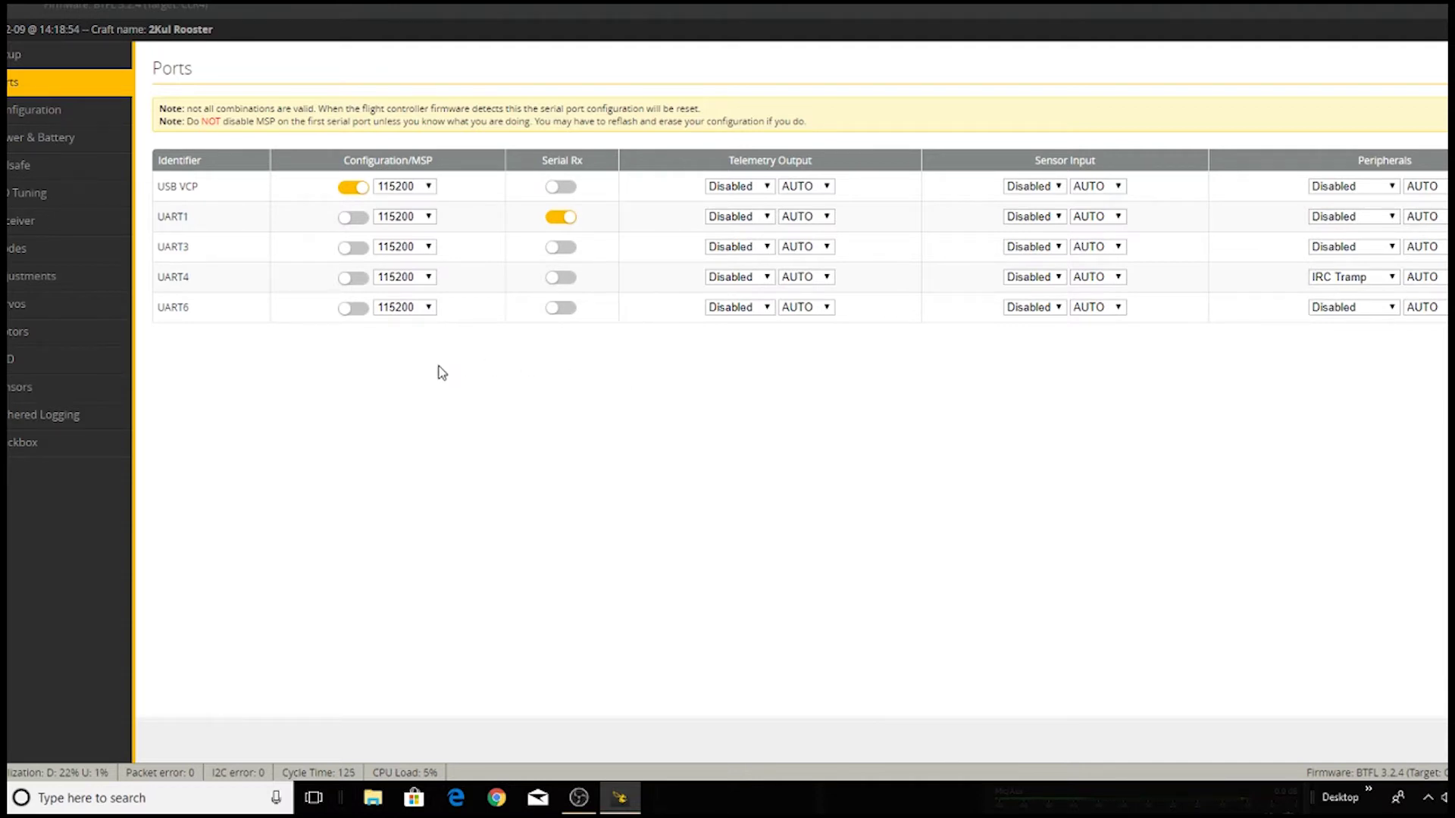
click(22, 111)
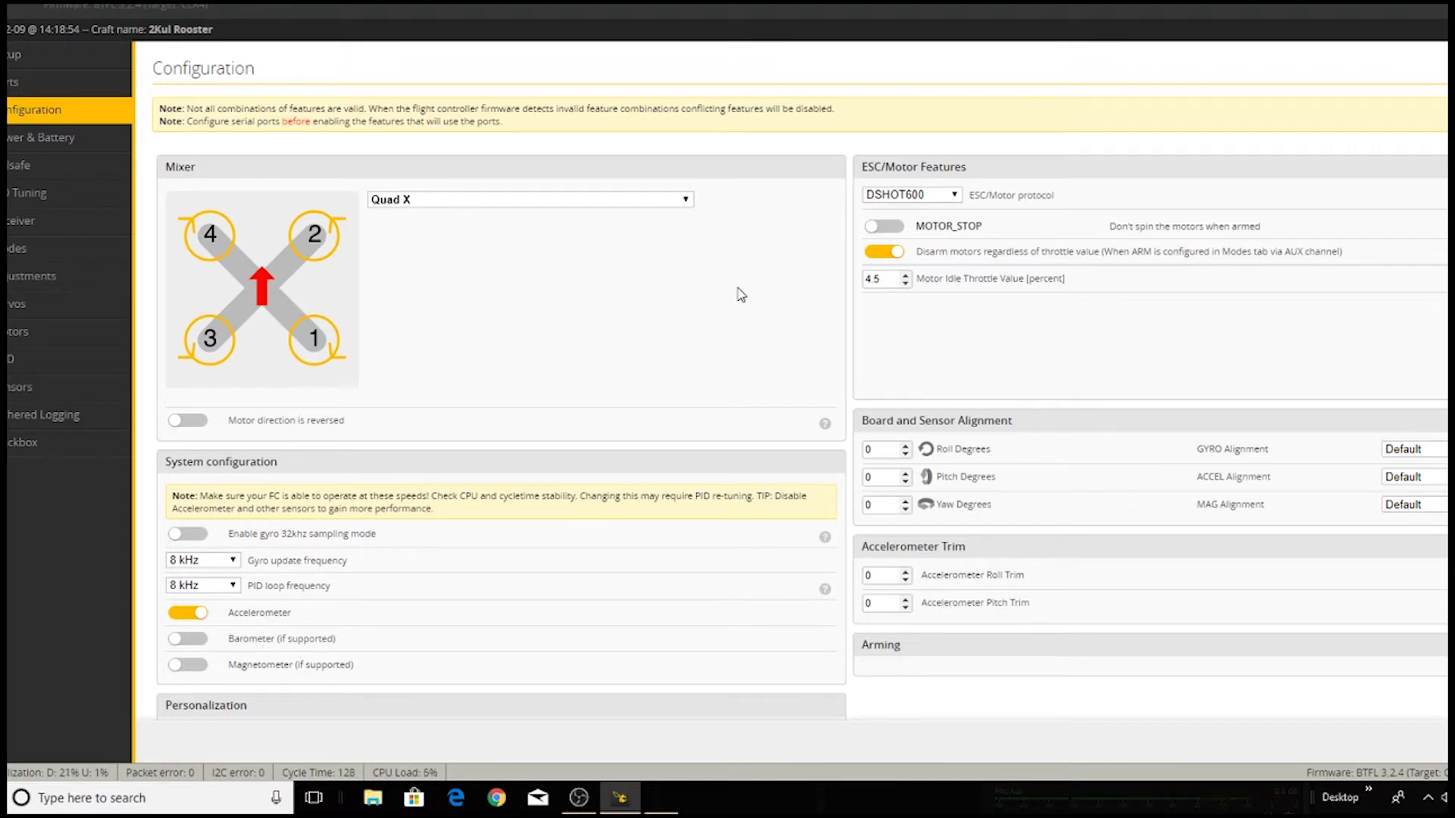
Look over the Configuration page's mixer, feature and beeper sections, then view Power & Battery settings
scroll(740, 294, down, 3)
scroll(740, 294, down, 2)
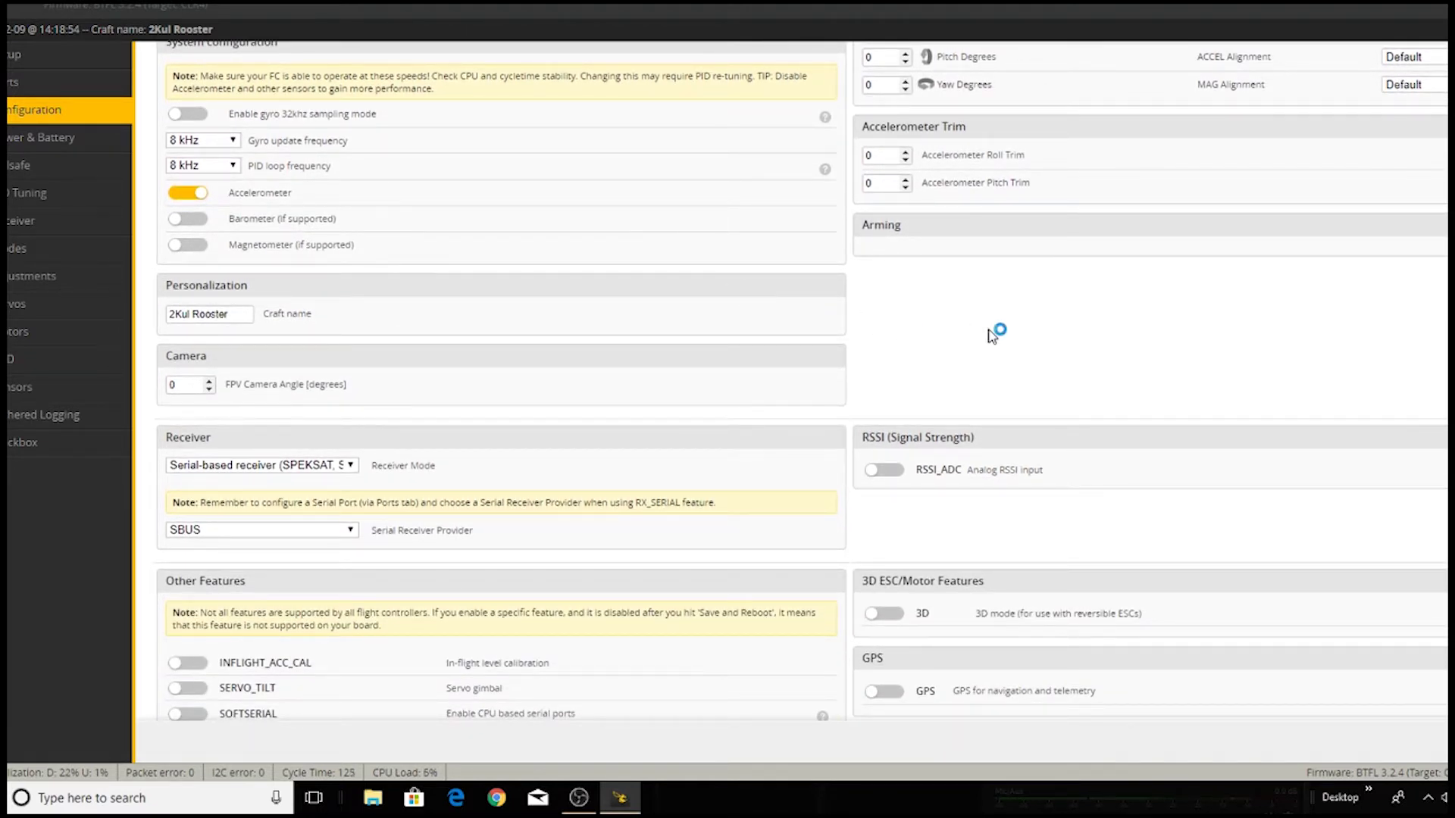
scroll(955, 326, down, 8)
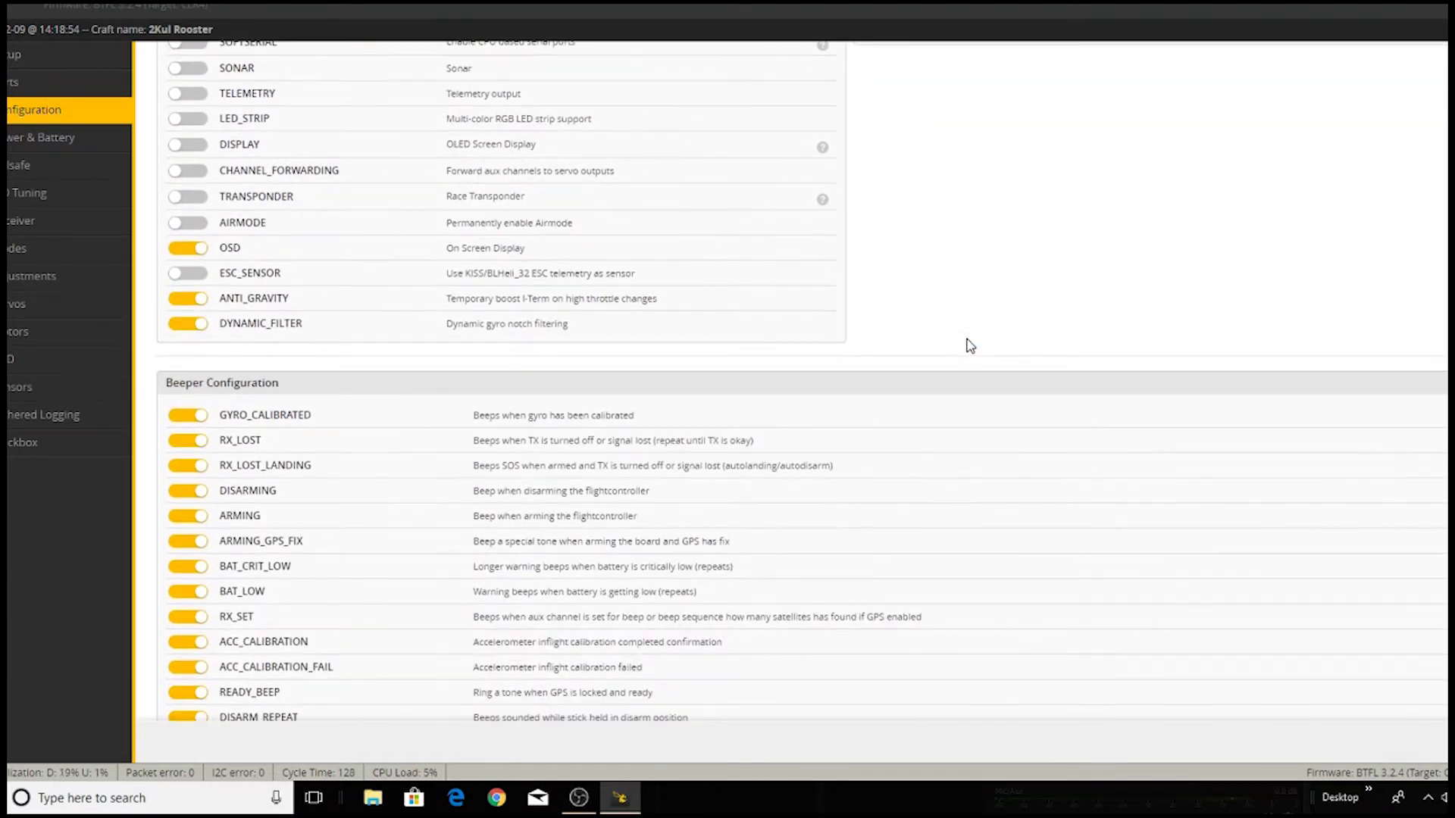
scroll(1003, 264, down, 2)
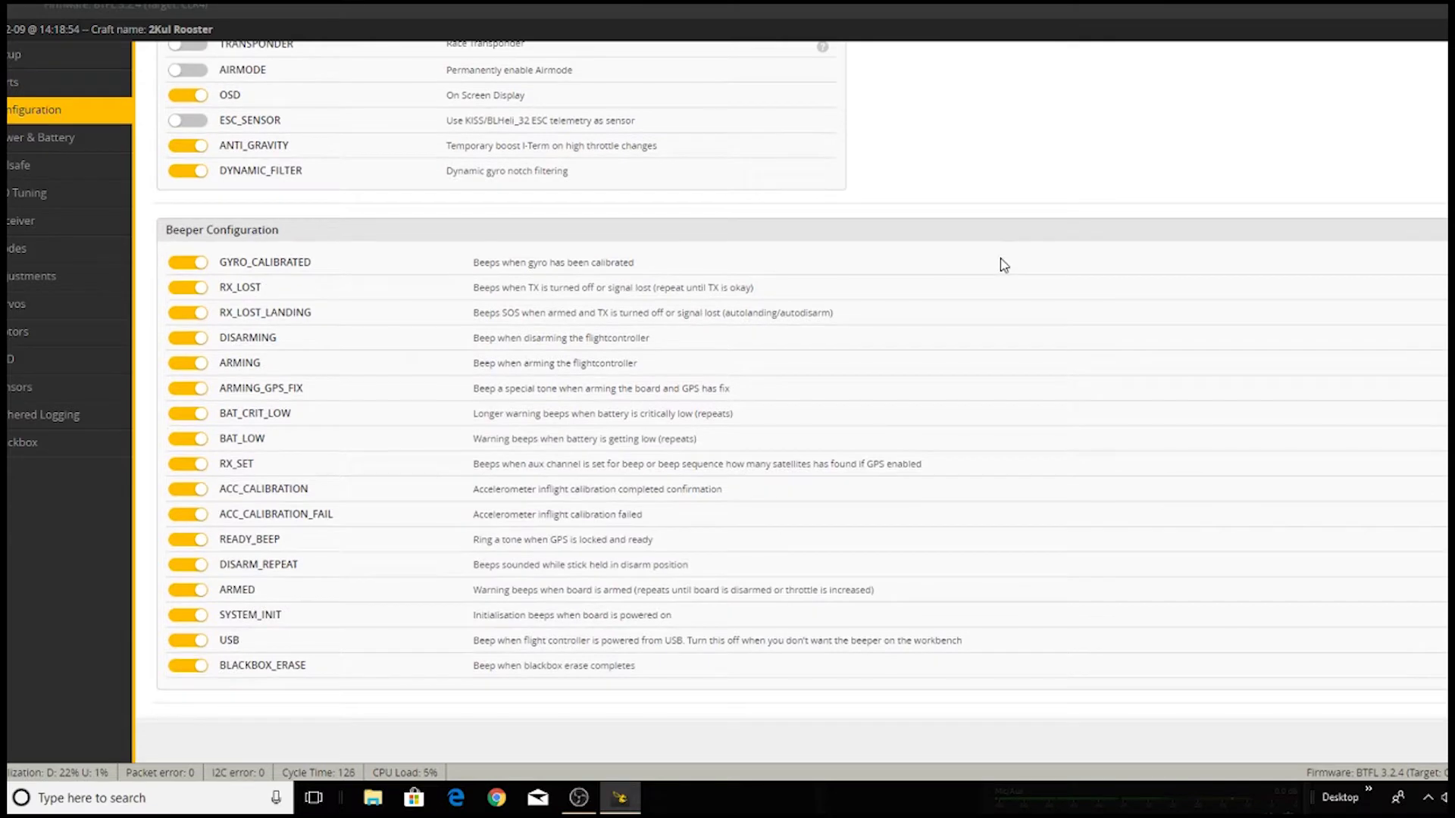
scroll(1003, 264, up, 2)
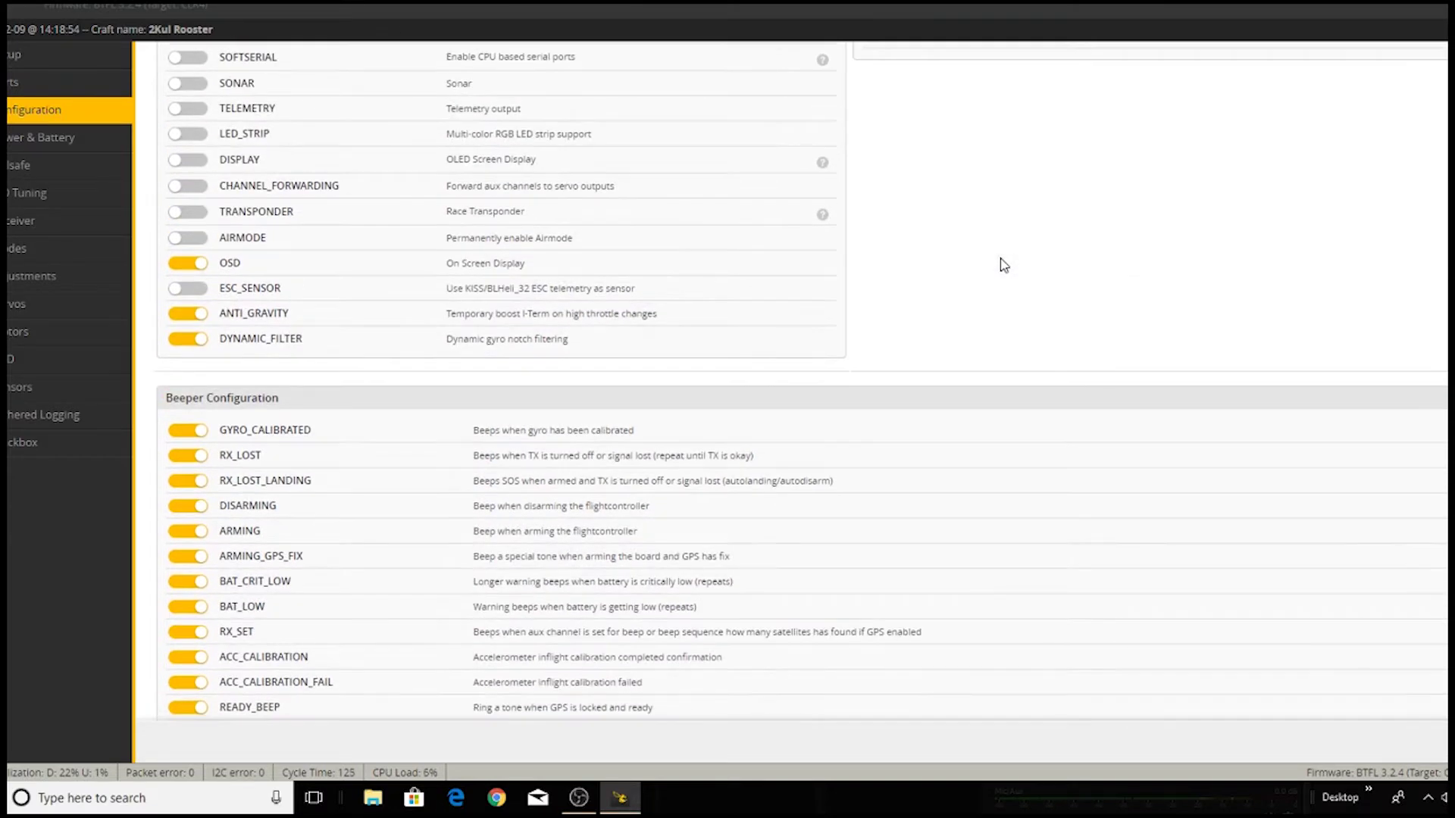
scroll(1003, 264, up, 10)
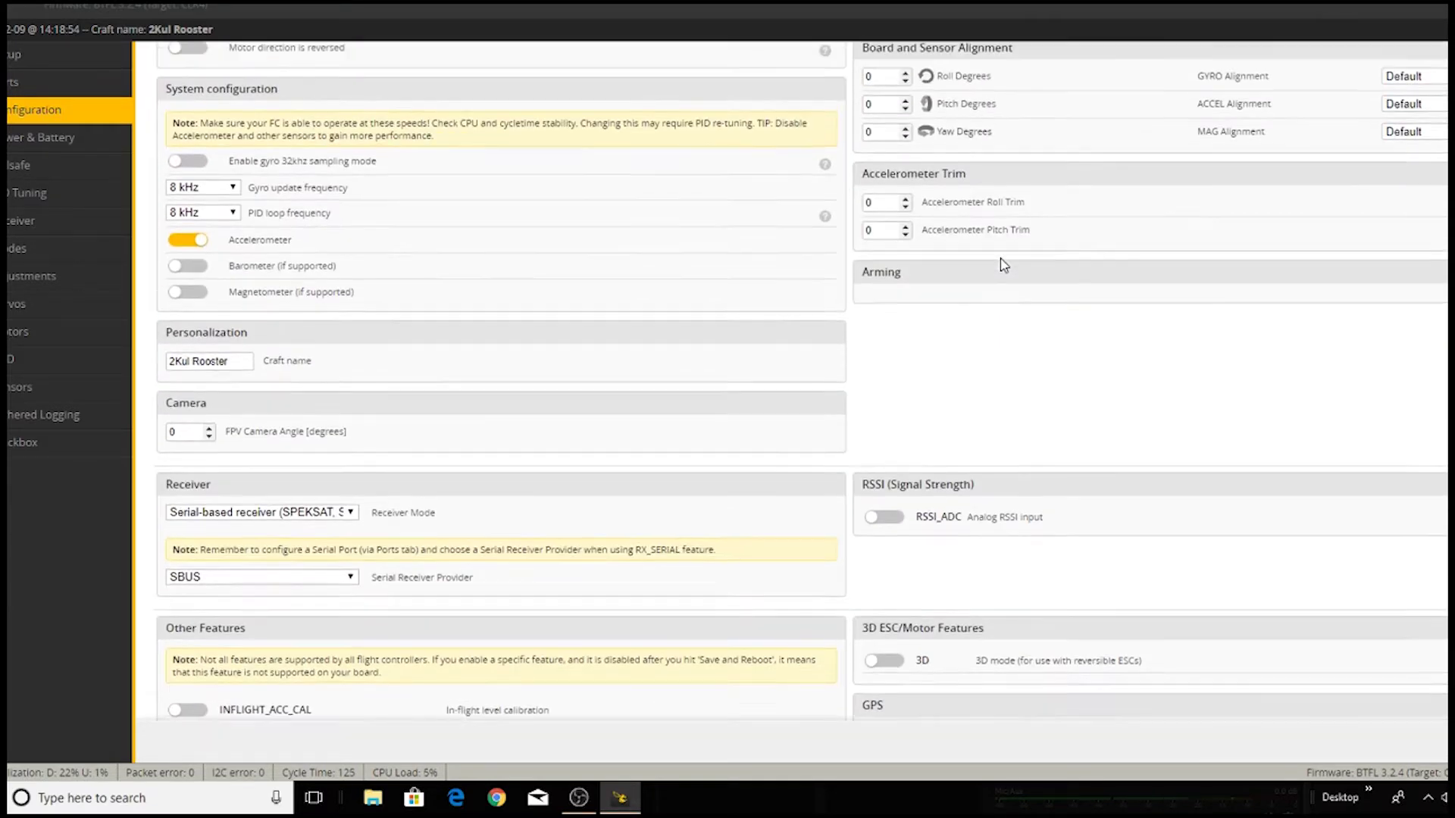
scroll(1003, 265, up, 4)
scroll(908, 277, down, 1)
scroll(755, 277, up, 1)
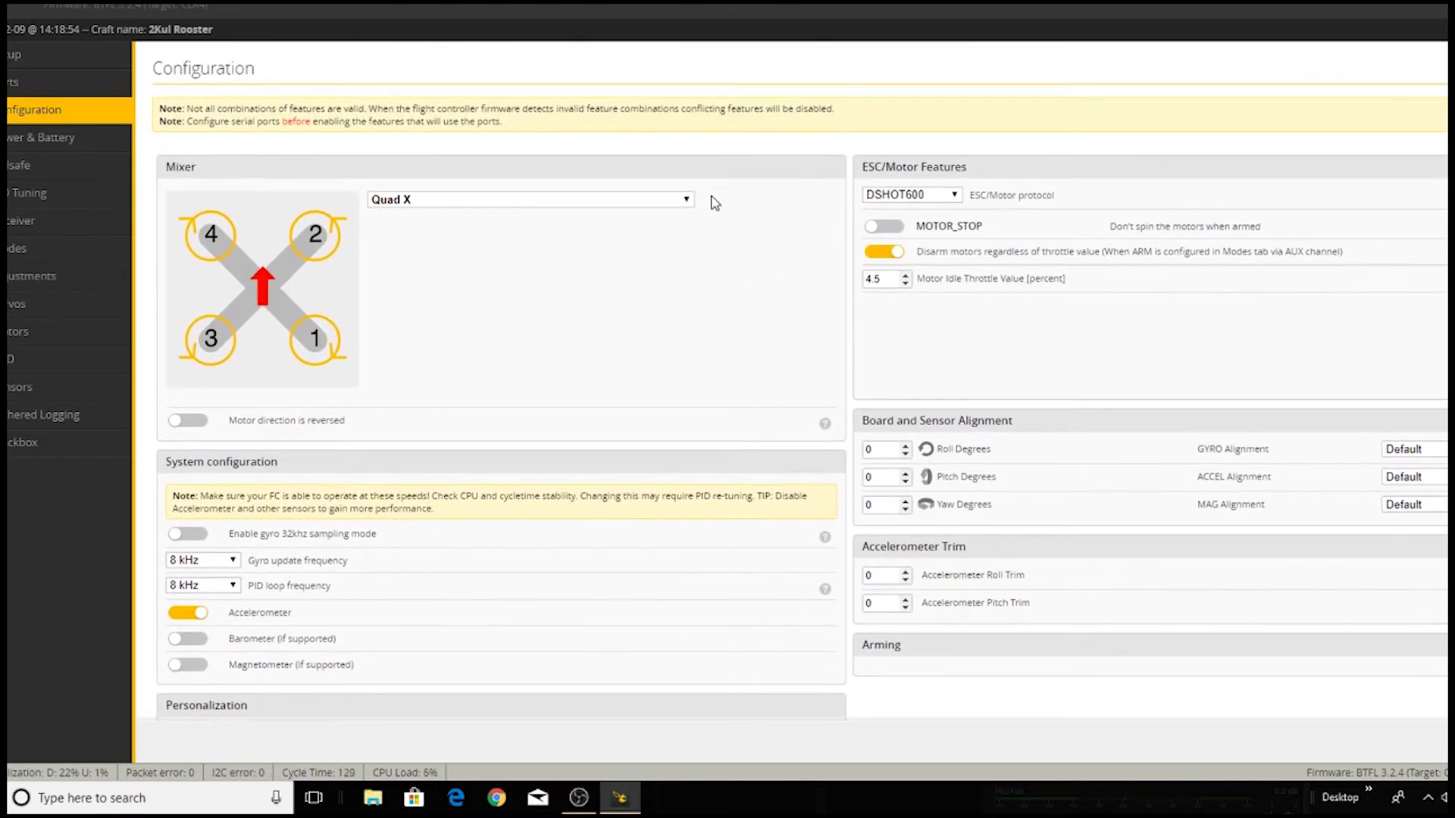
click(32, 134)
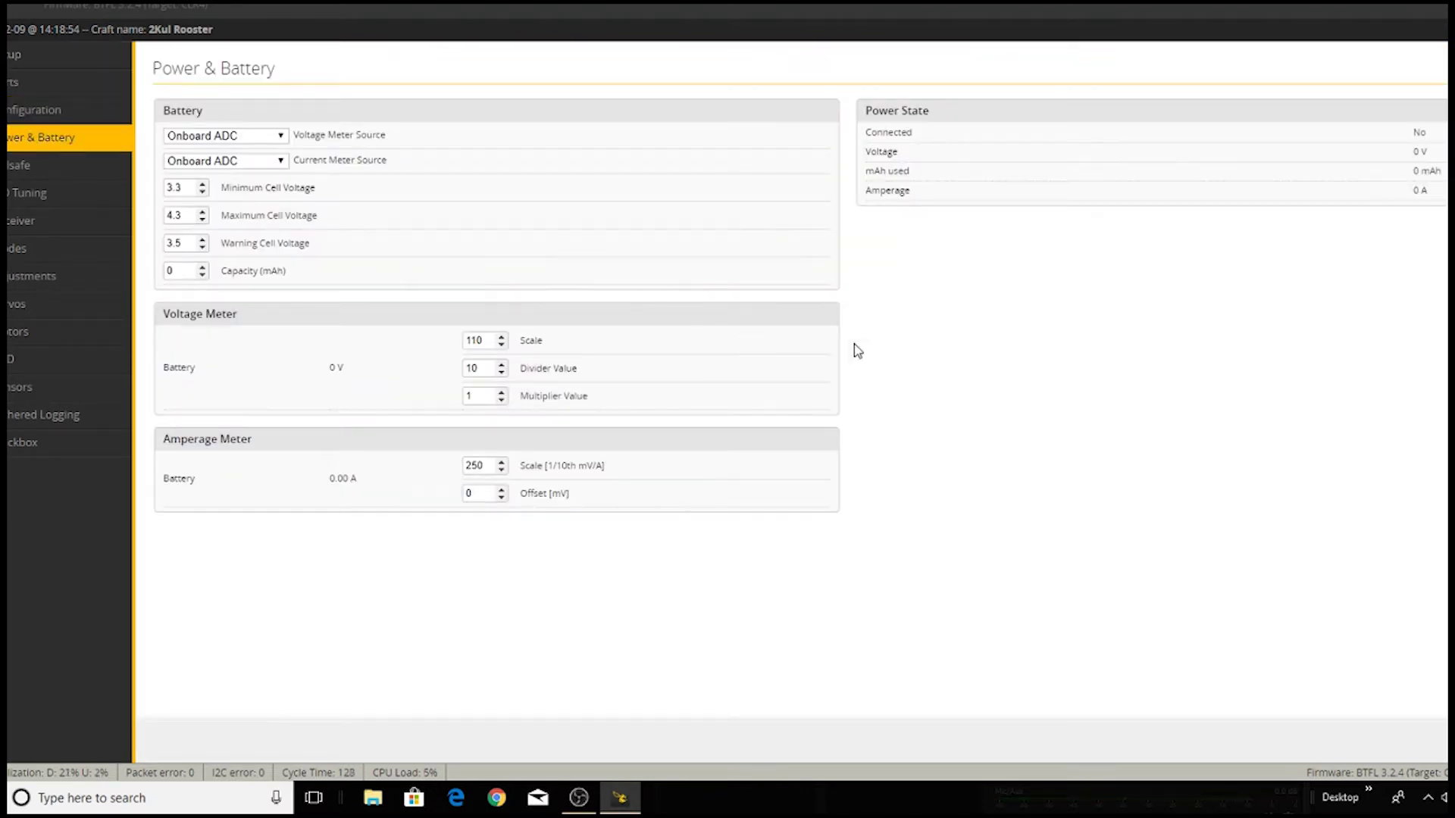
Review the Failsafe, PID Tuning and Receiver channel pages, scrolling through each
click(45, 165)
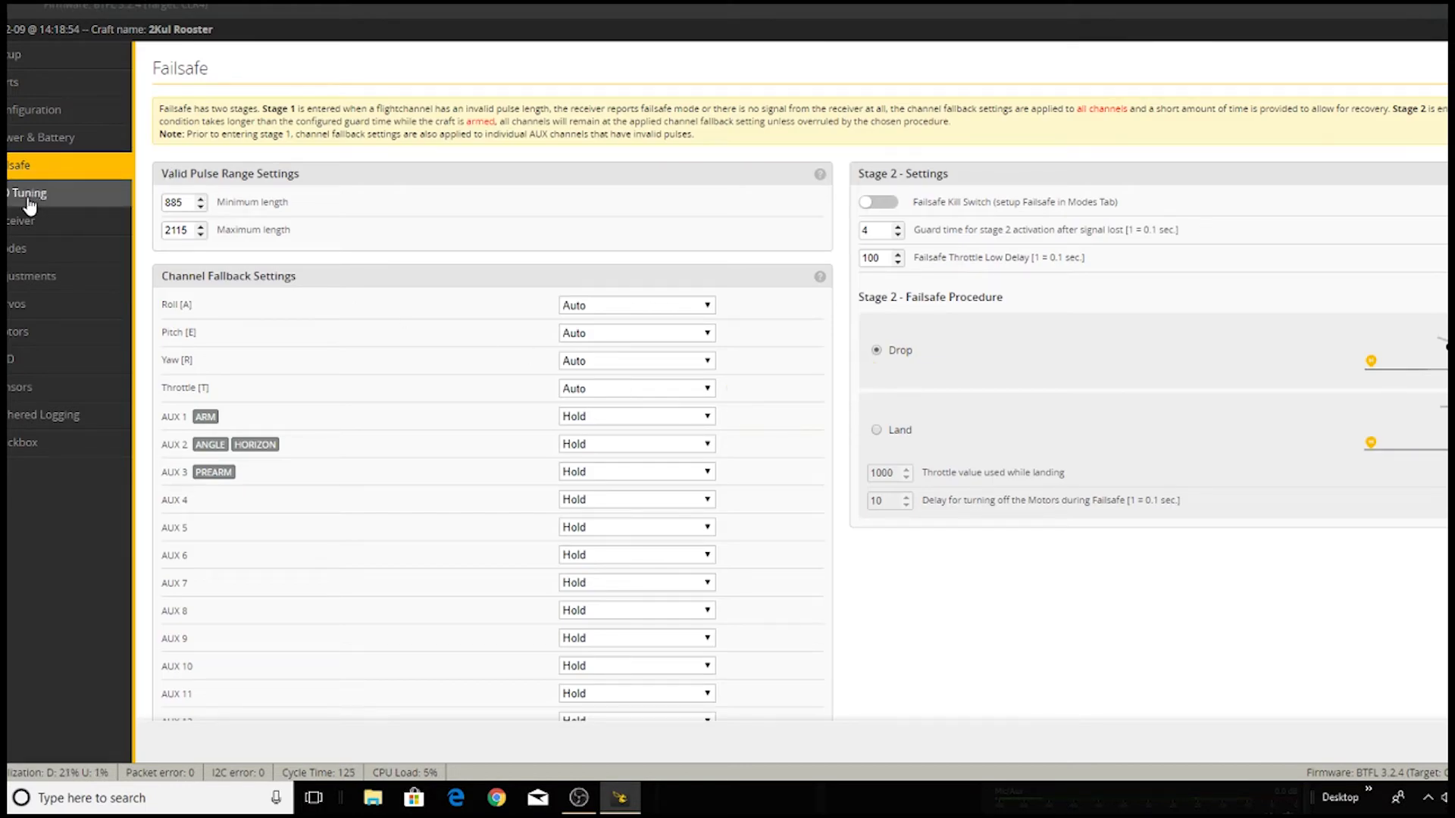
click(34, 194)
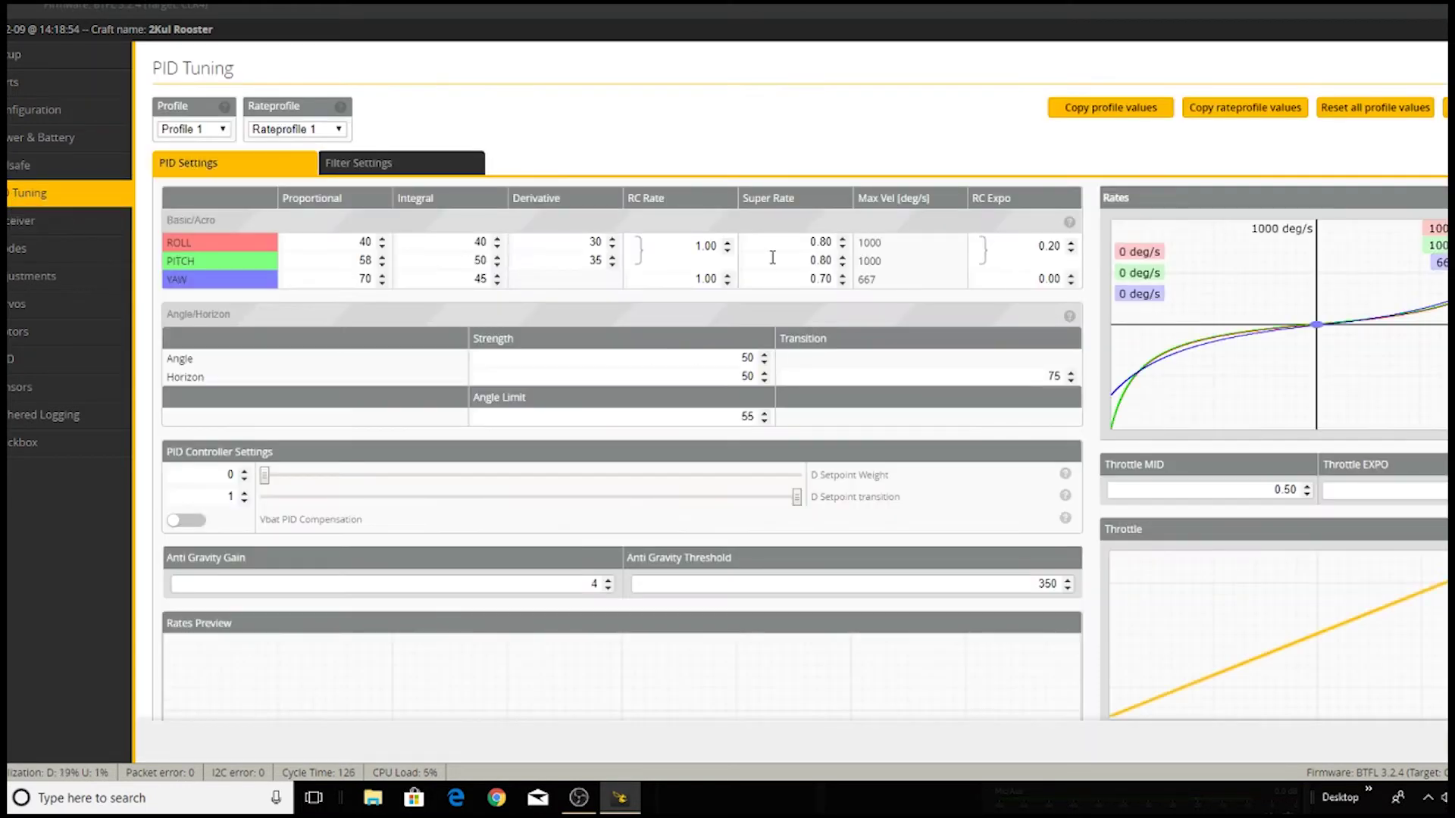
scroll(754, 185, down, 3)
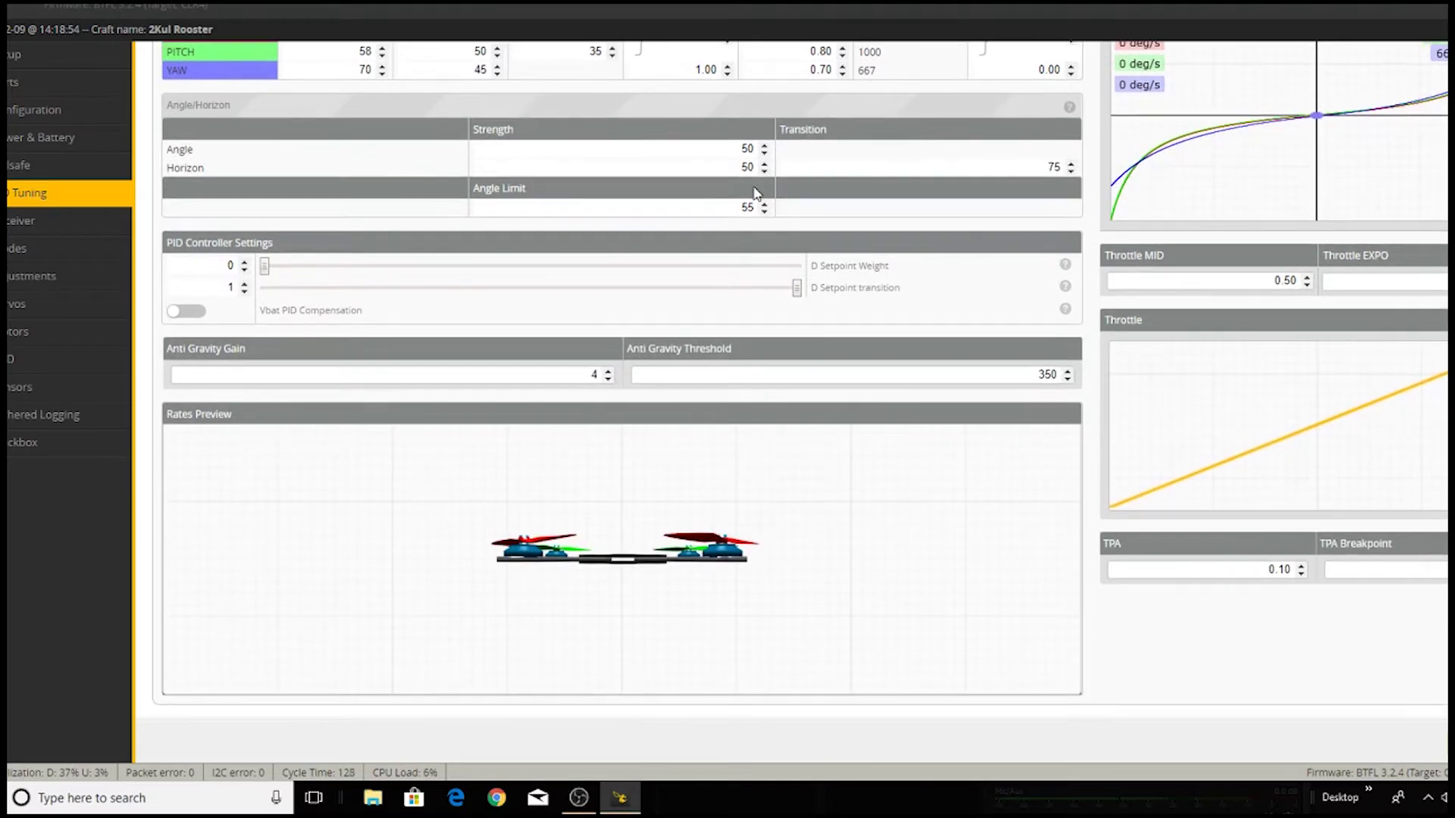
scroll(755, 192, up, 3)
scroll(755, 192, down, 3)
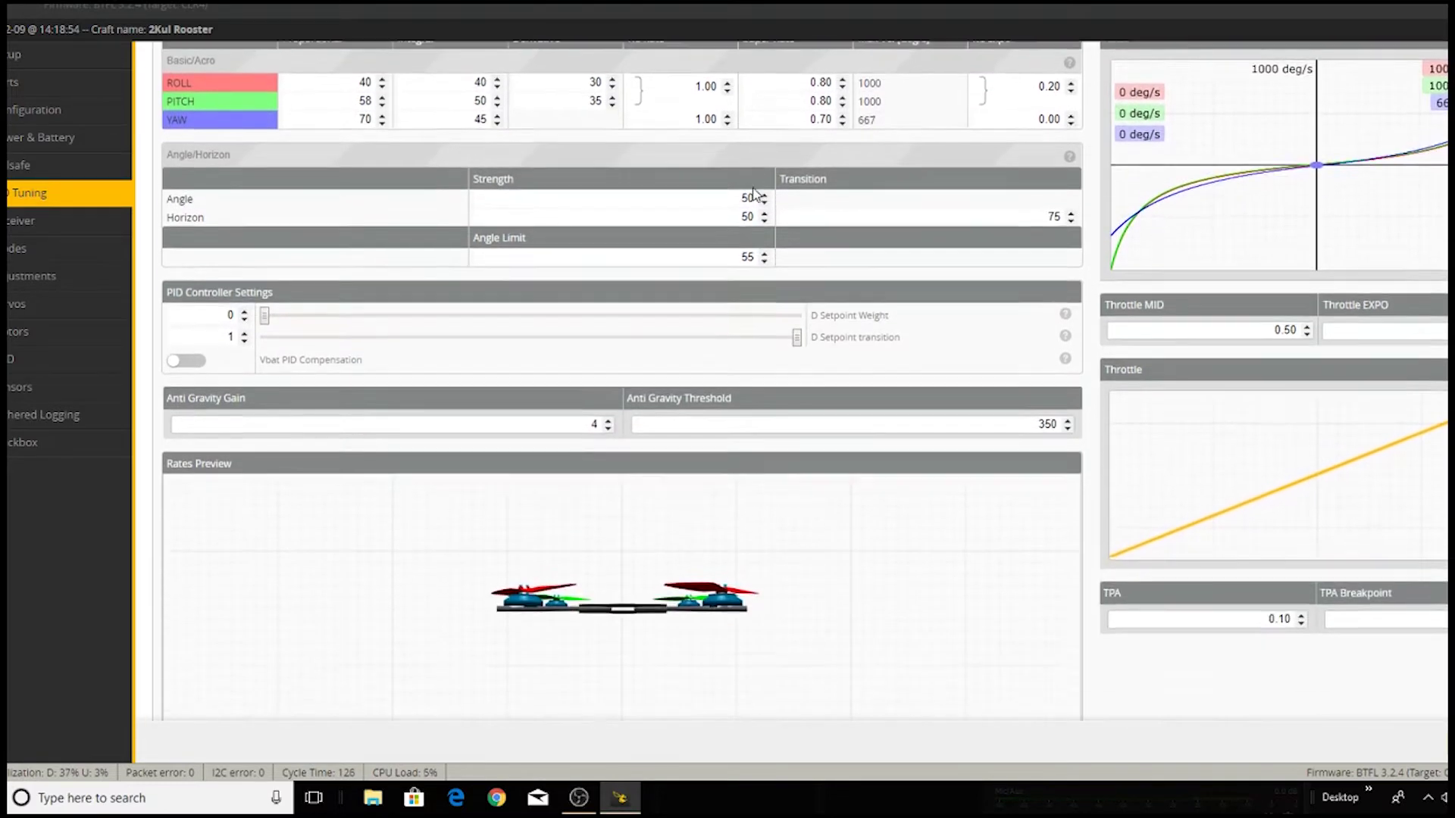
scroll(755, 187, up, 3)
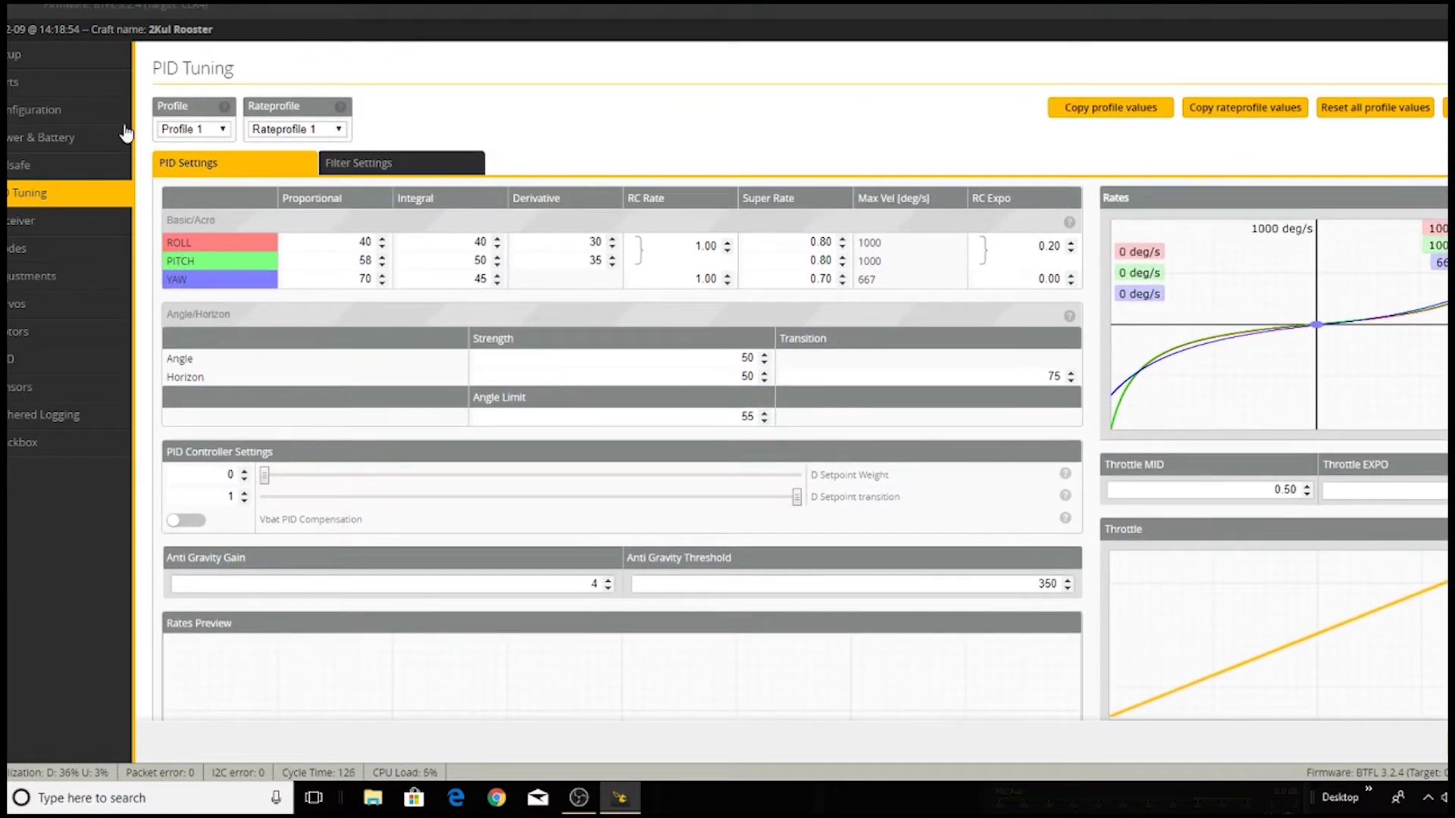
click(106, 220)
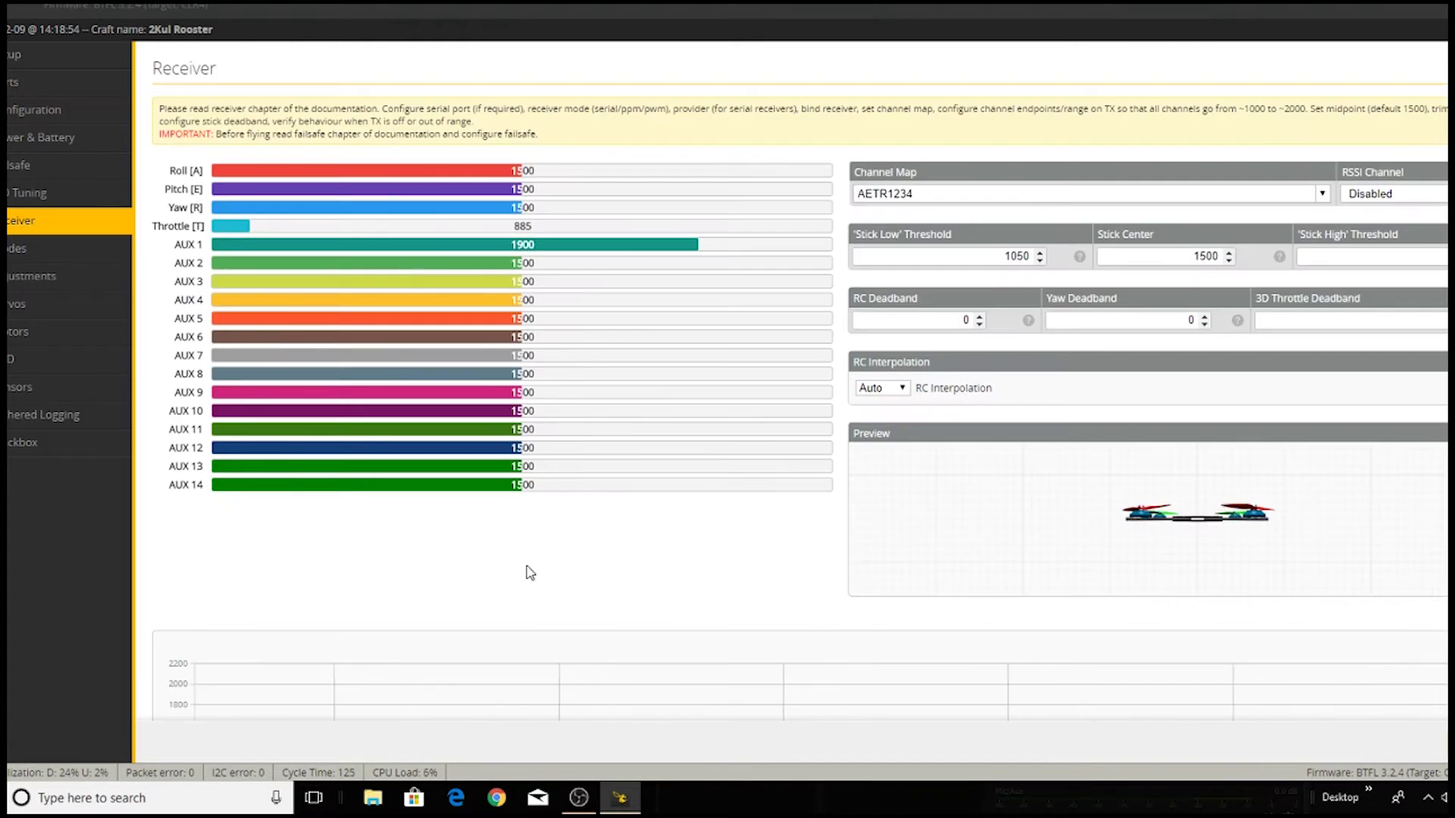
scroll(571, 540, down, 2)
scroll(574, 539, up, 2)
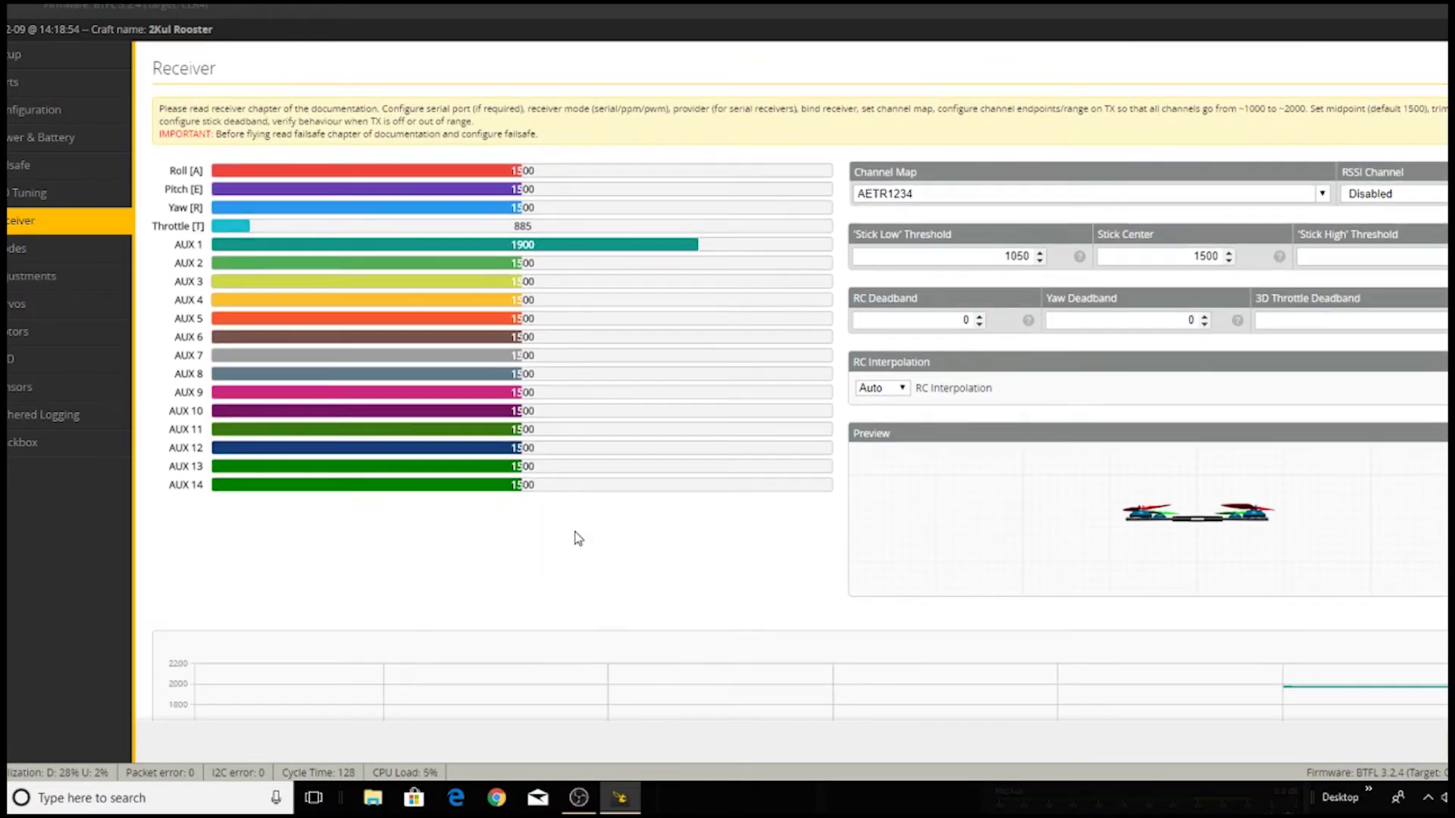
Step through the Modes, Adjustments, Servos, Motors, OSD and Sensors tabs
click(31, 249)
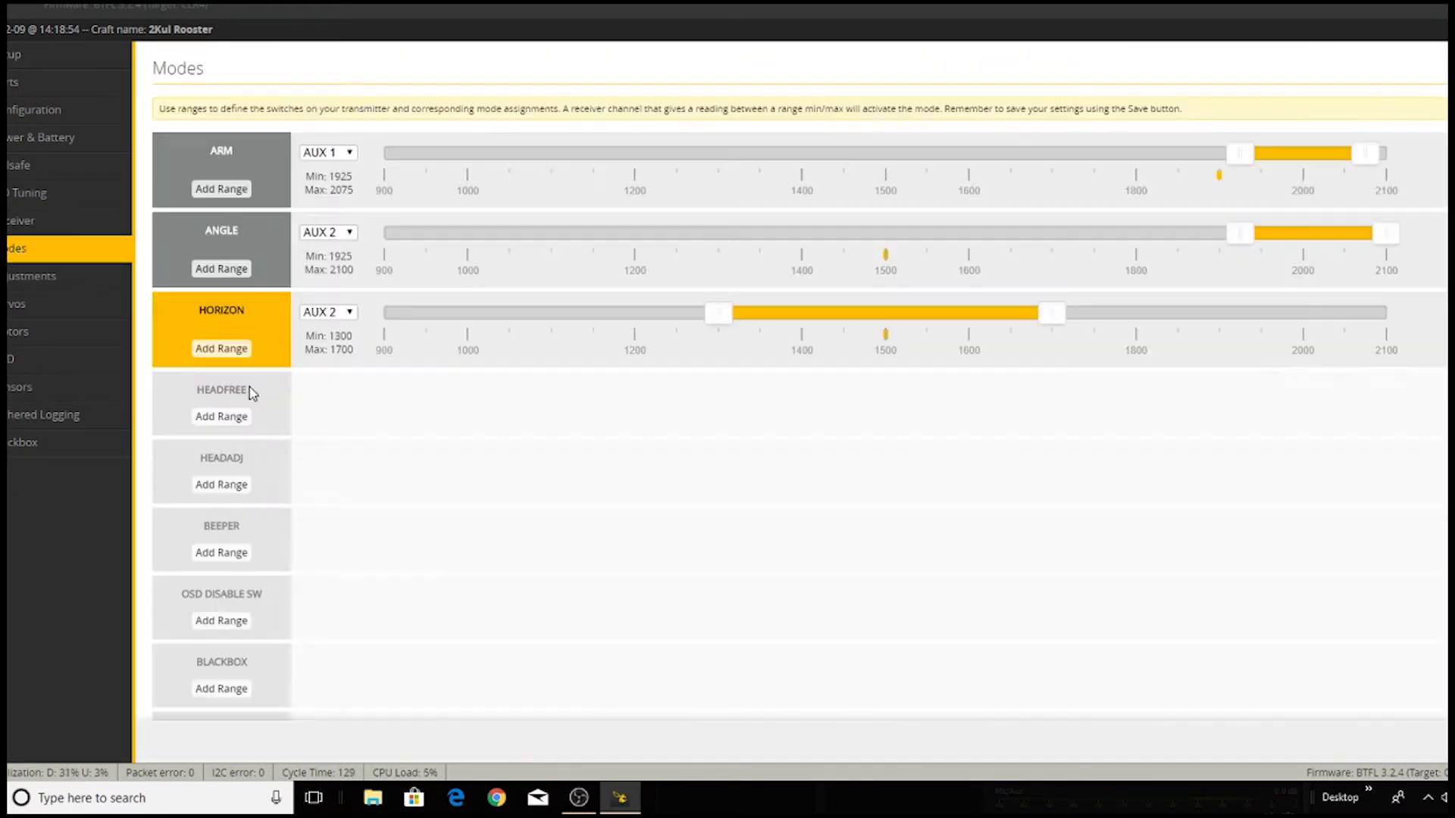
click(30, 279)
click(25, 307)
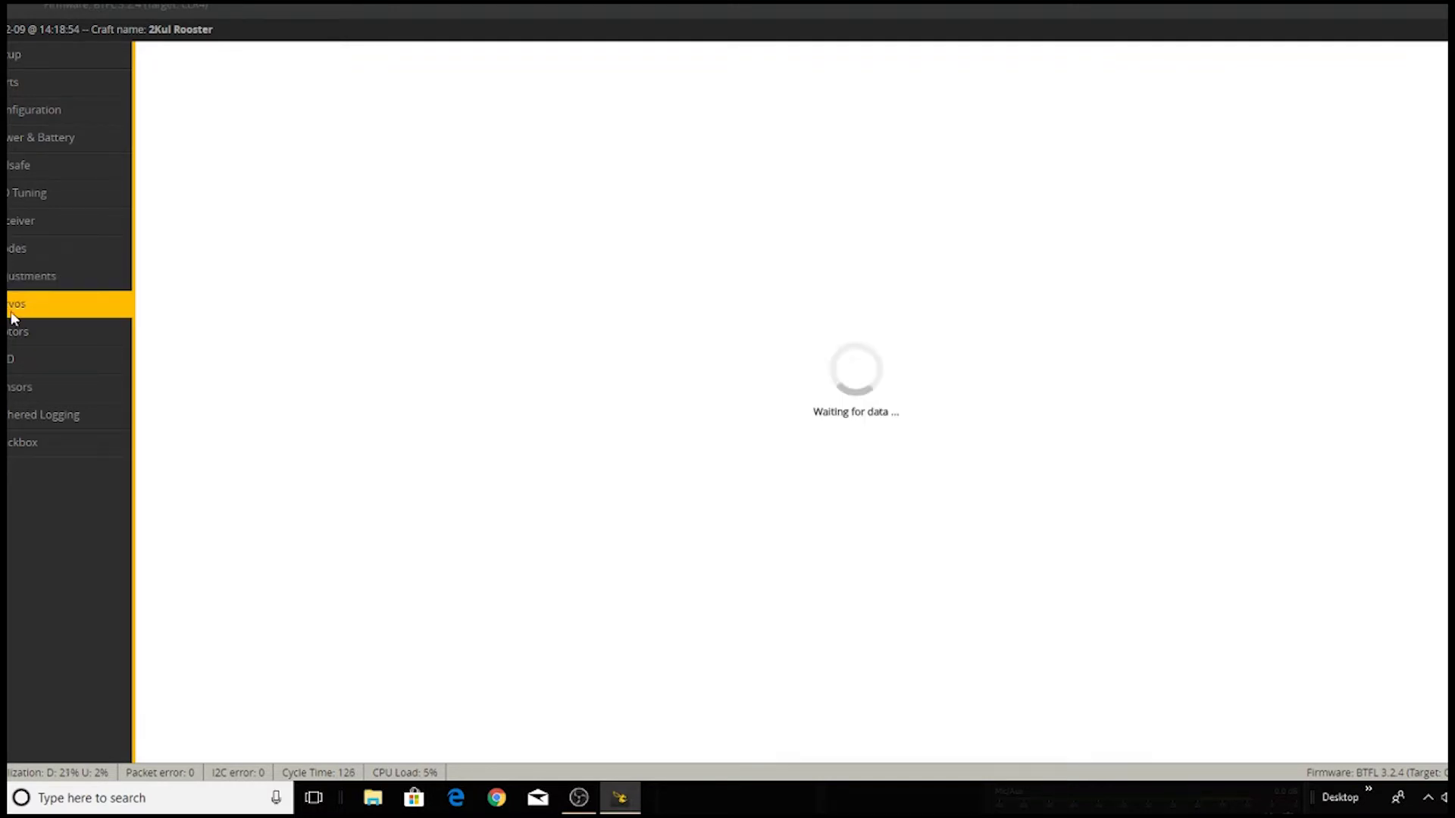
click(15, 333)
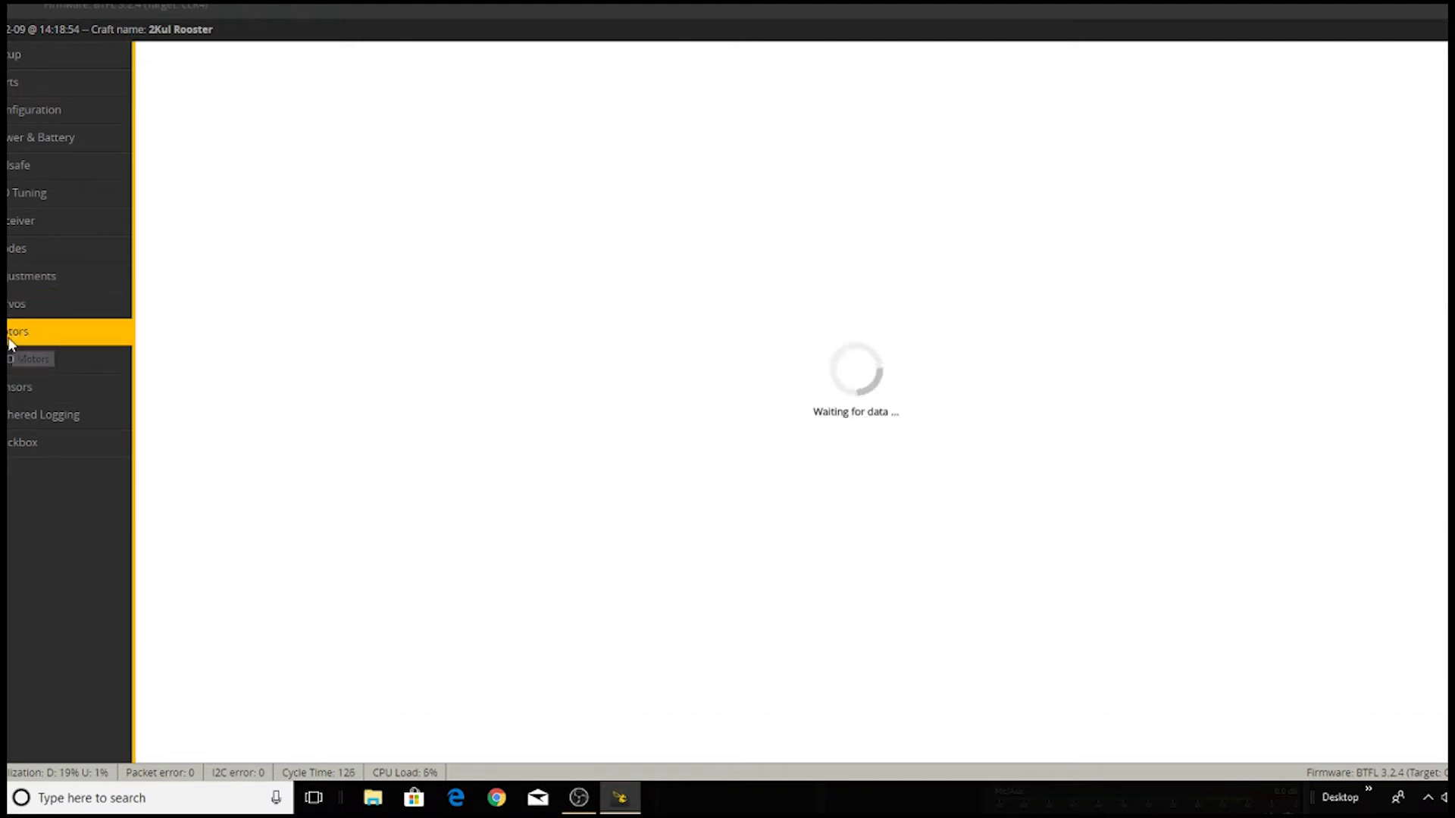
click(23, 359)
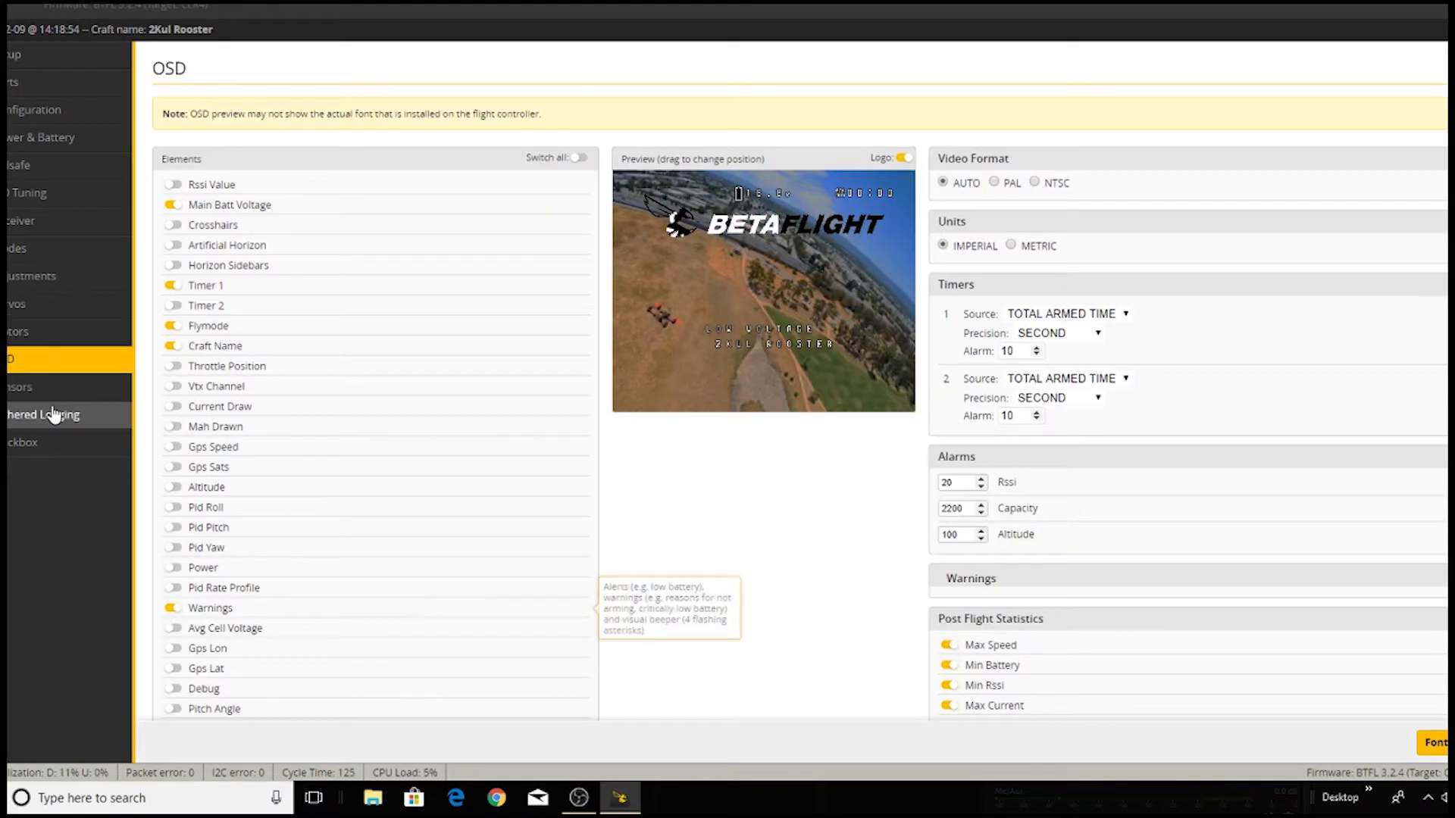
click(23, 387)
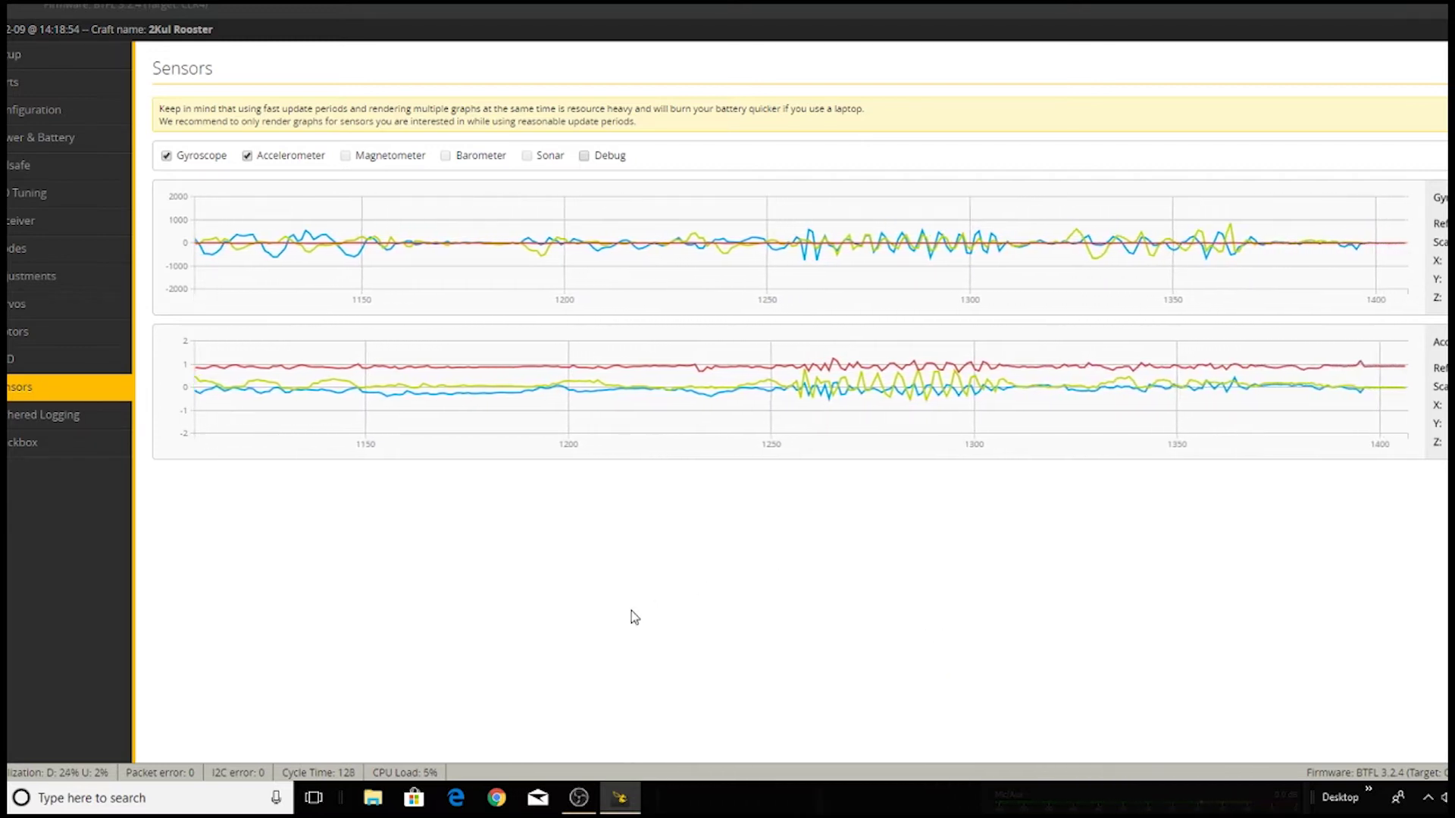
Return to the Setup overview, its quad model reading heading 324°, pitch 6°, roll 8.8°
click(9, 73)
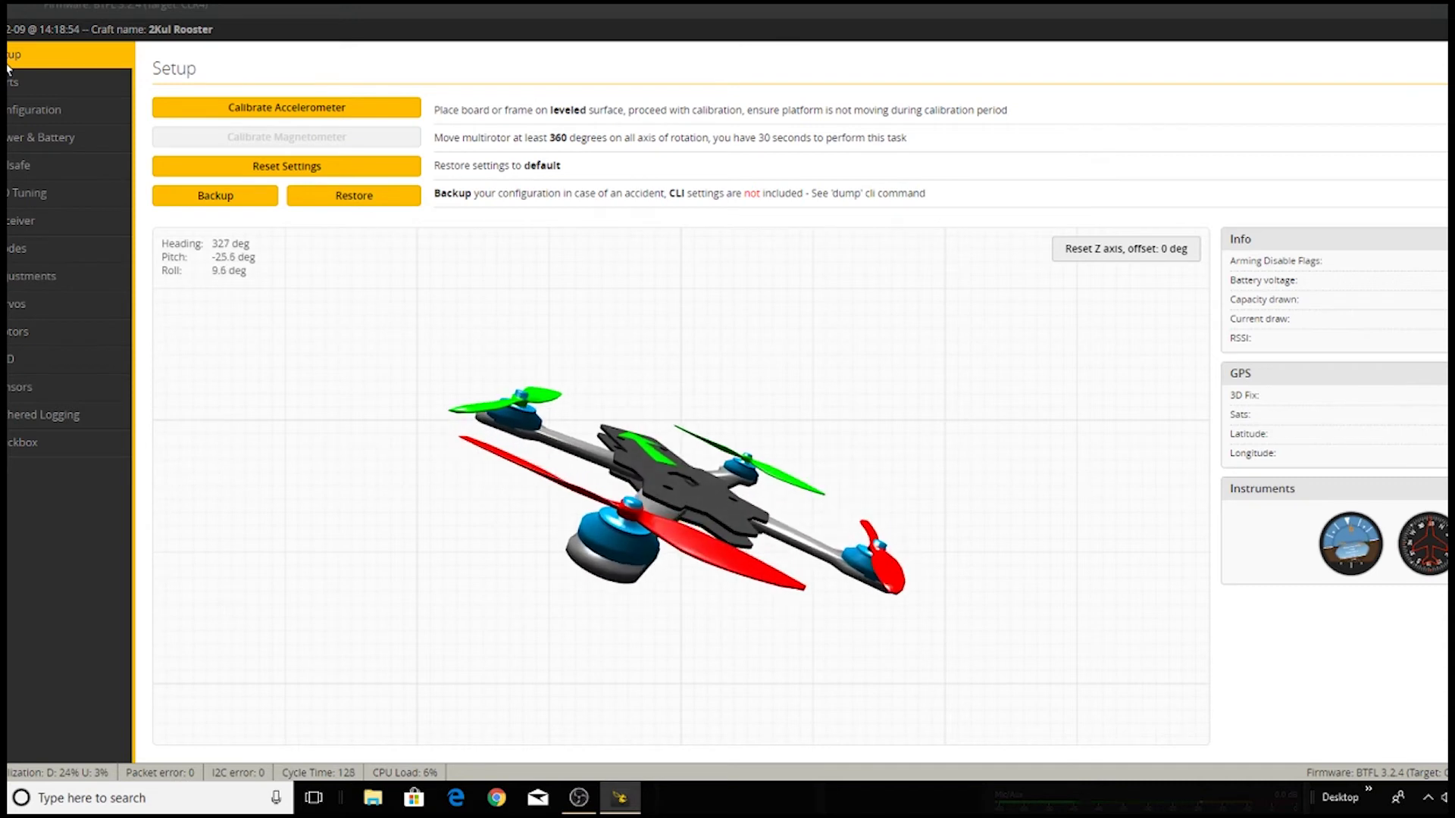
Reset the Z axis to zero the model's heading, then go to the CLI
click(1136, 248)
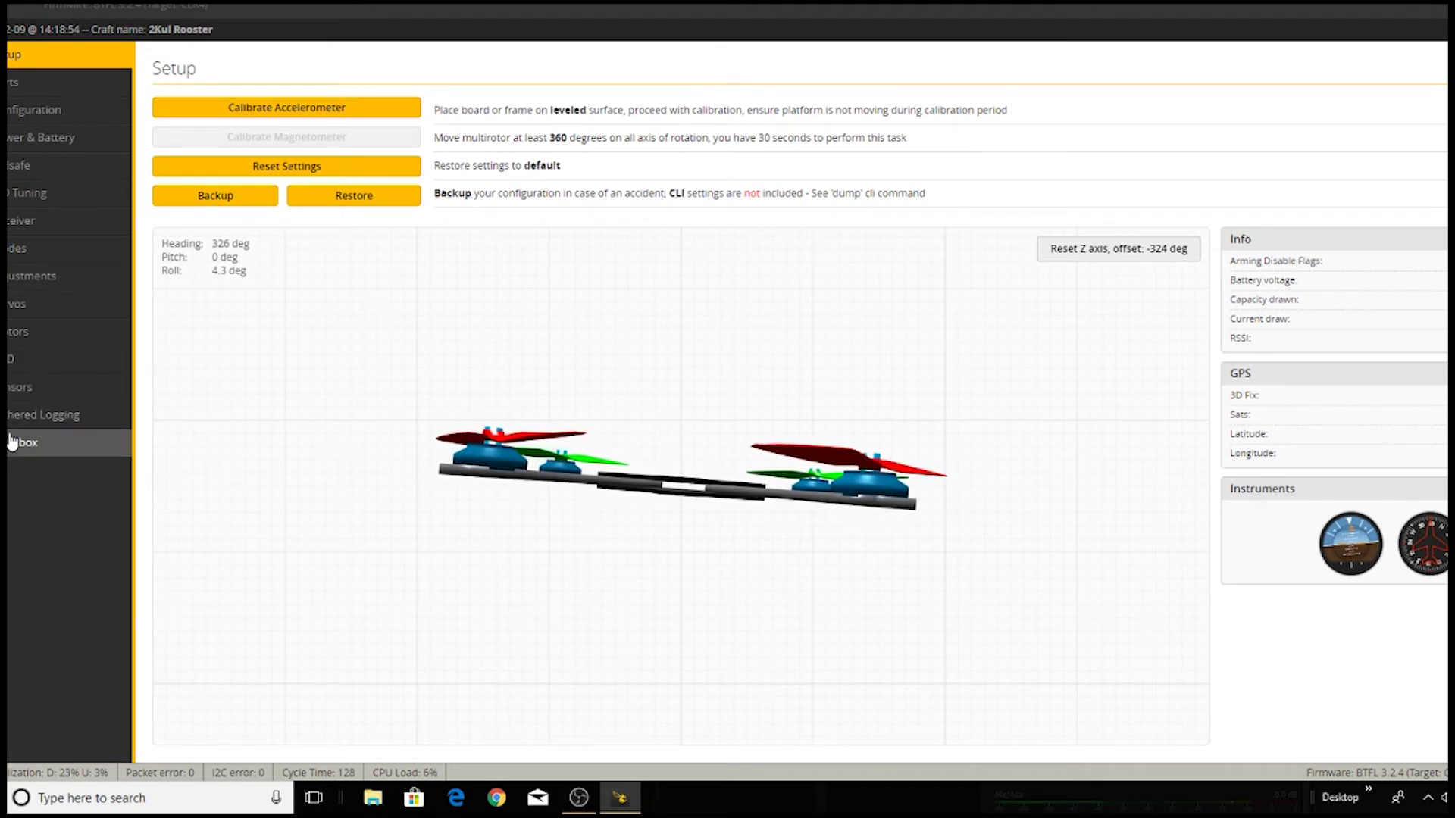
click(15, 471)
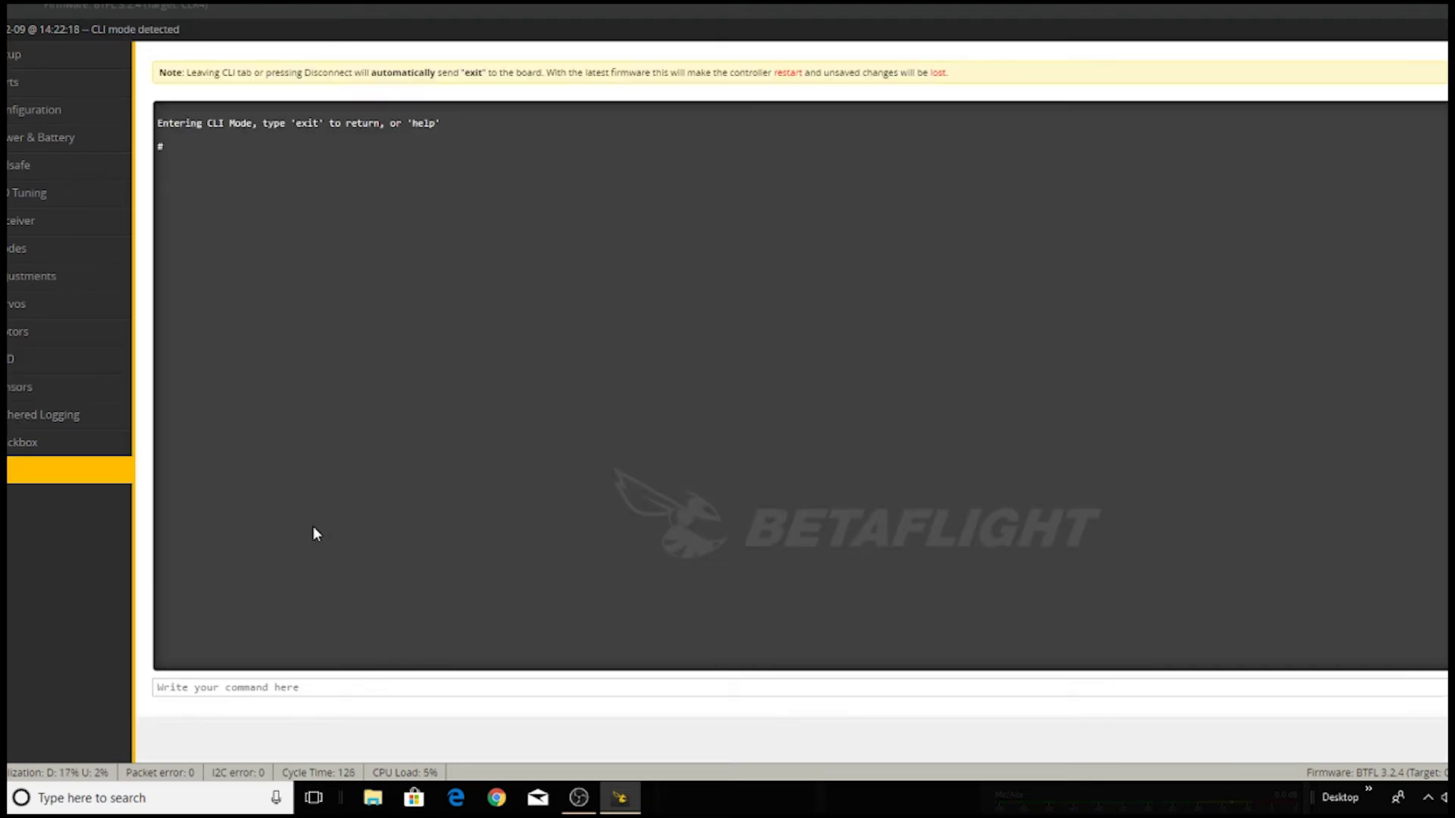
Run 'version' in the CLI to get Betaflight CLRACINGF4 3.2.4, then start the dump
text(version)
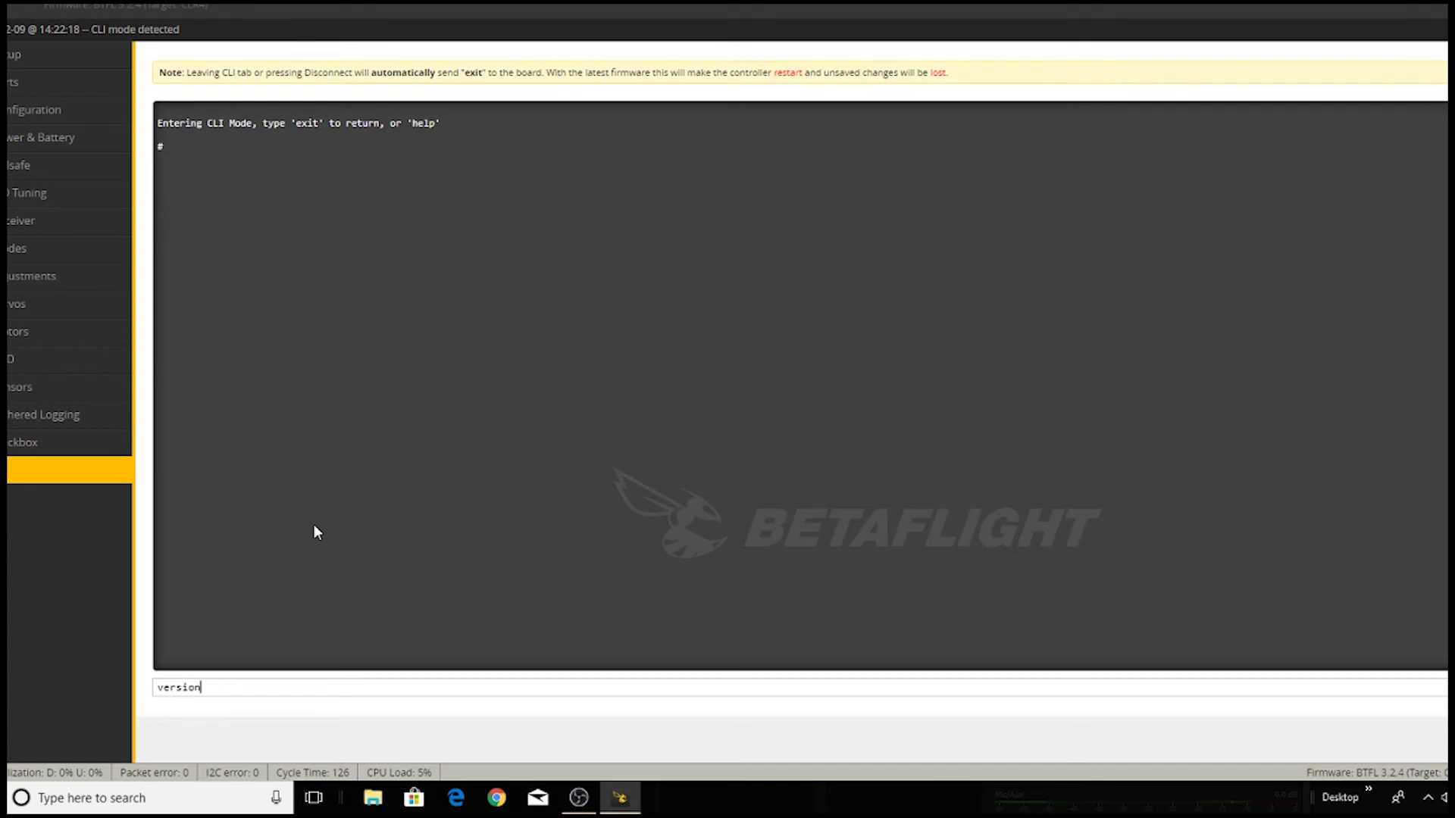
key(Return)
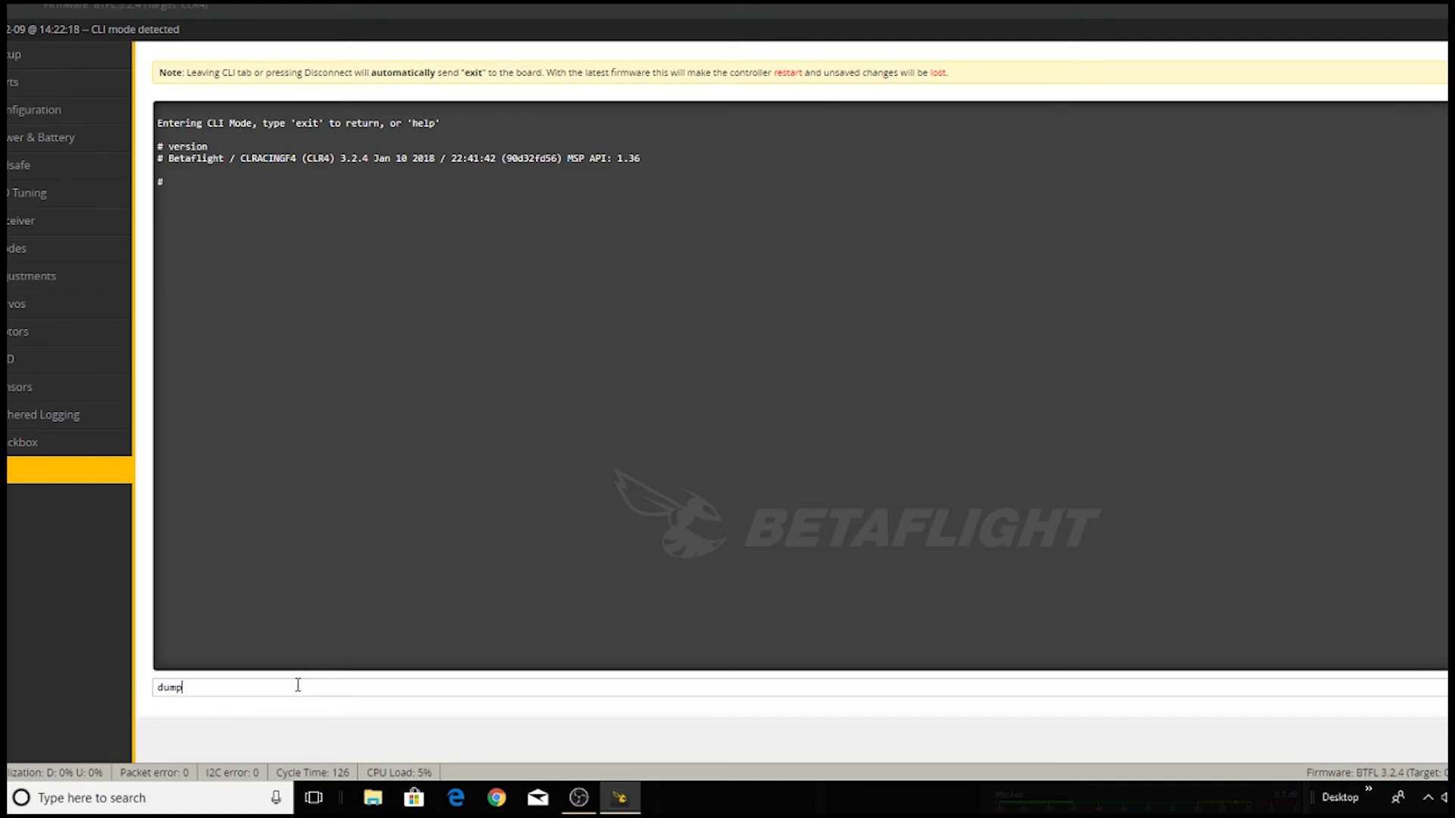
key(Return)
Scroll the CLI dump output back up to its beginning
scroll(924, 402, up, 10)
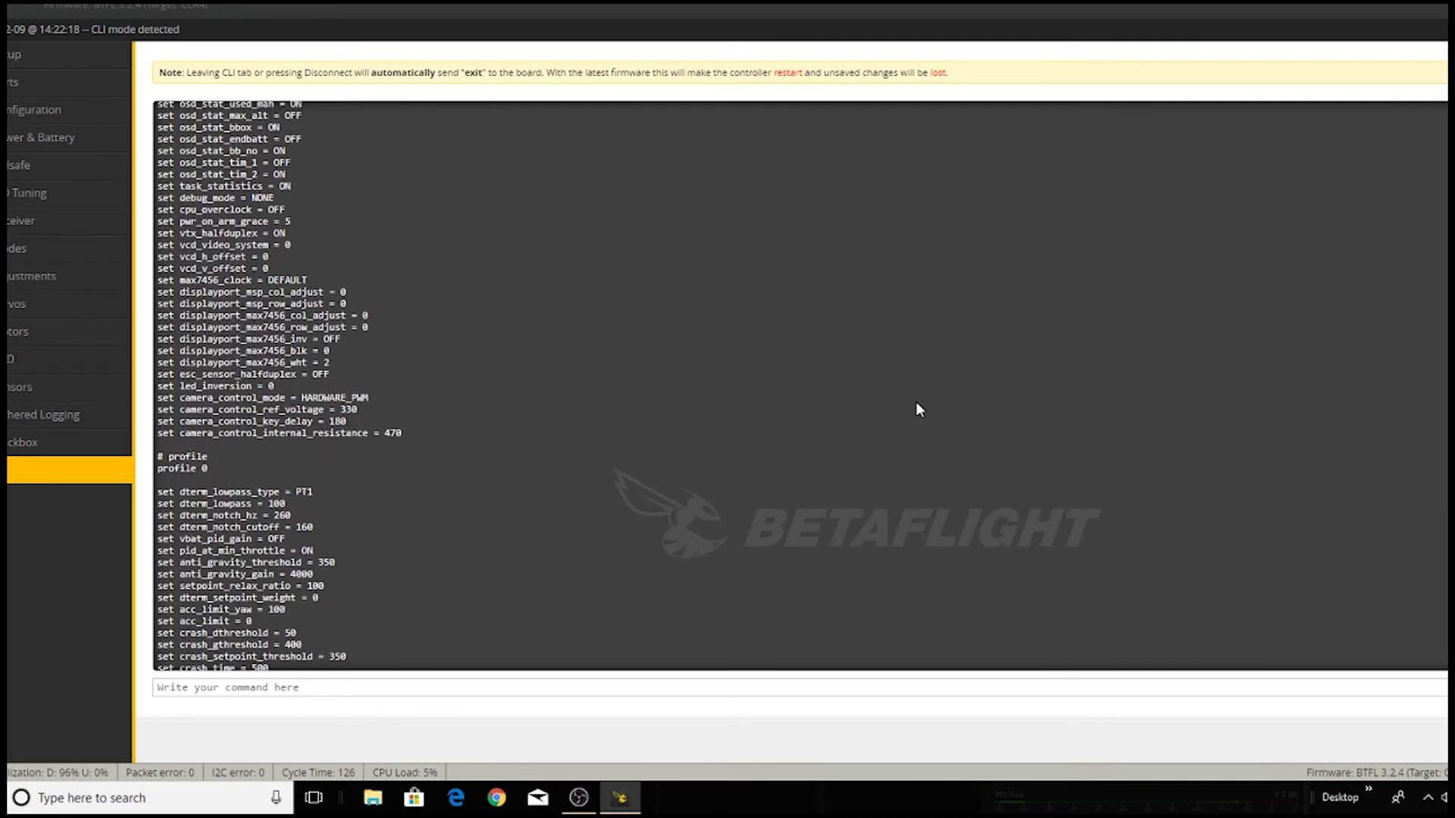
scroll(916, 402, up, 20)
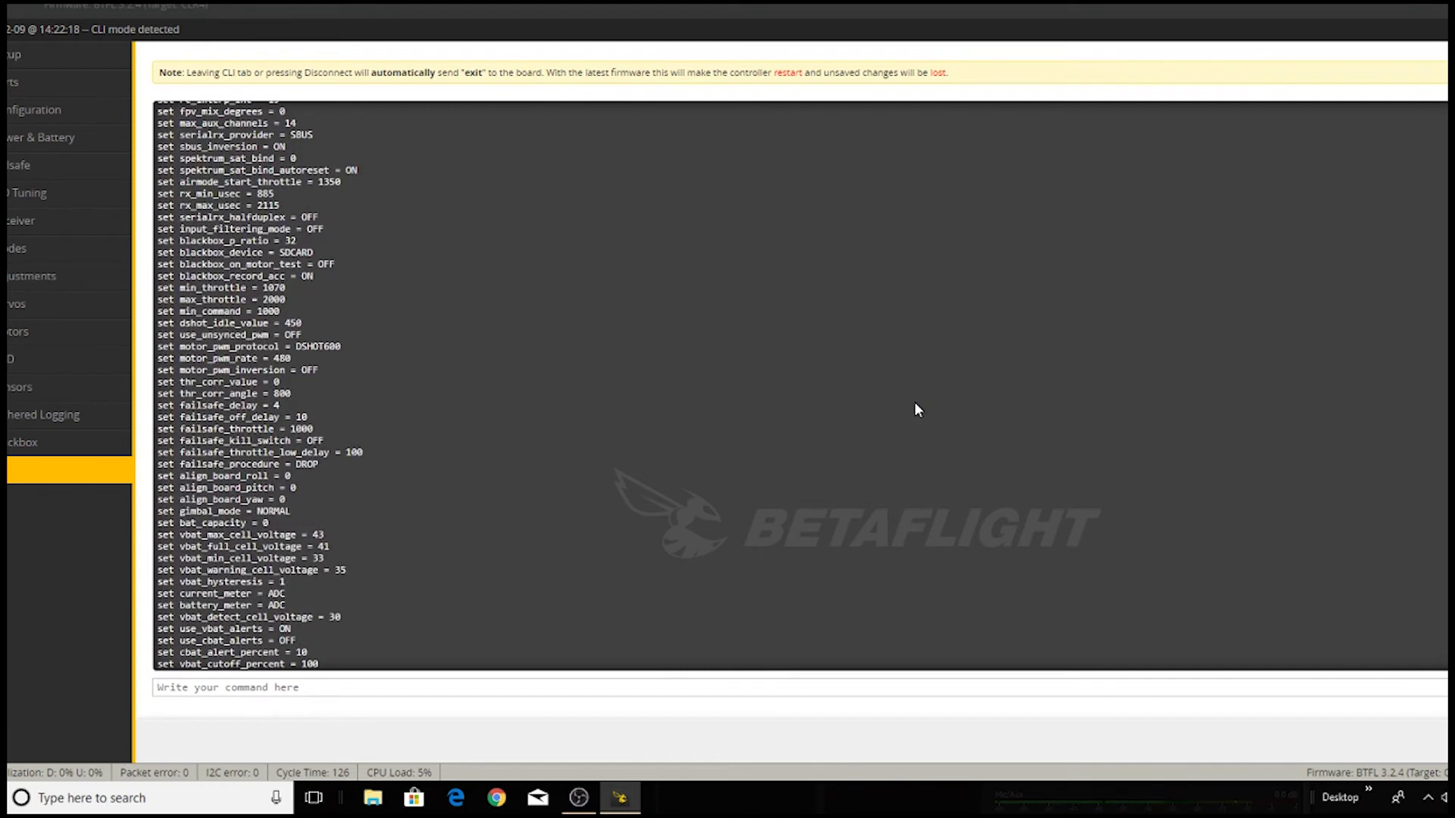
scroll(916, 410, up, 7)
scroll(913, 404, up, 10)
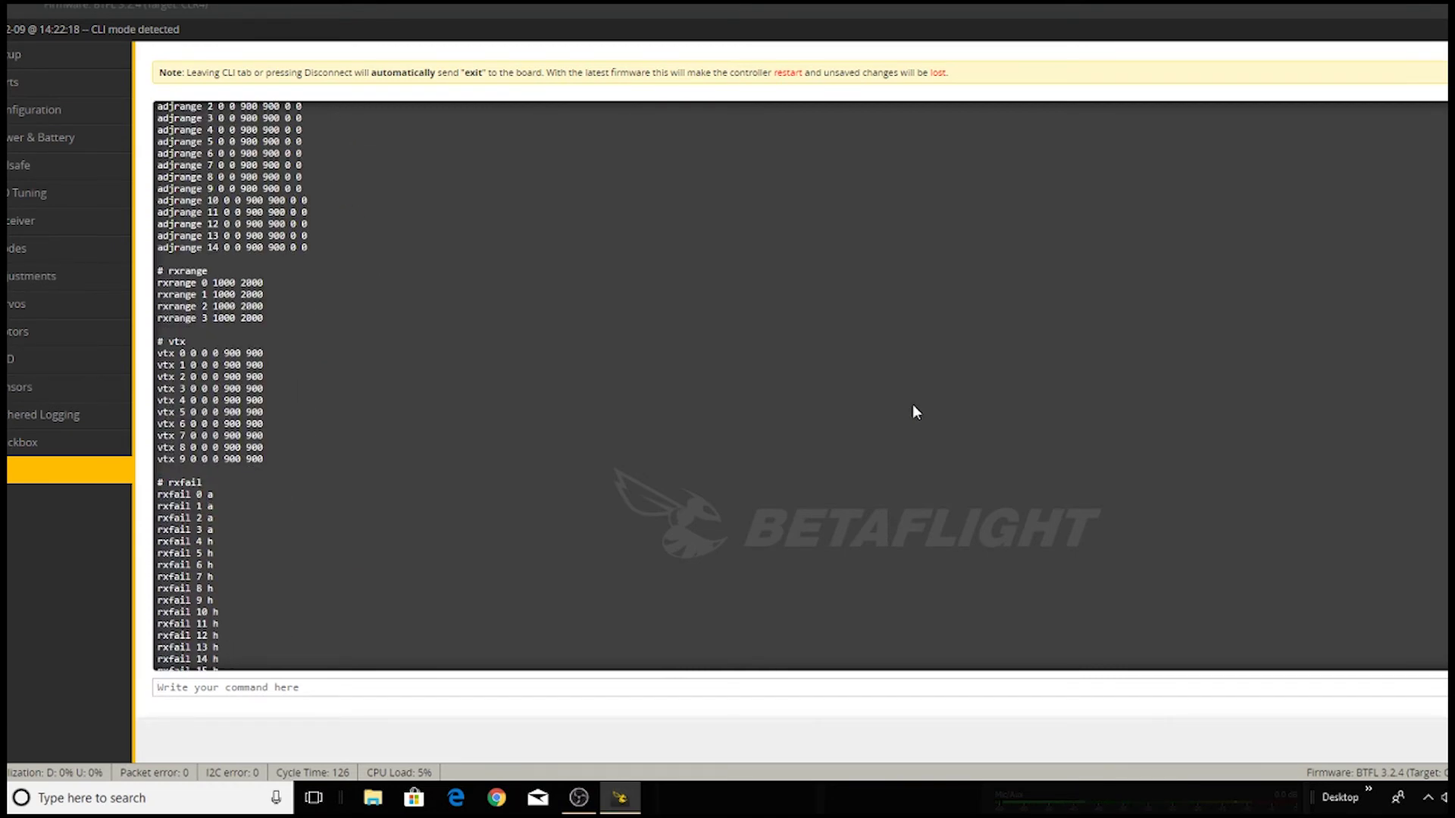
scroll(913, 405, up, 20)
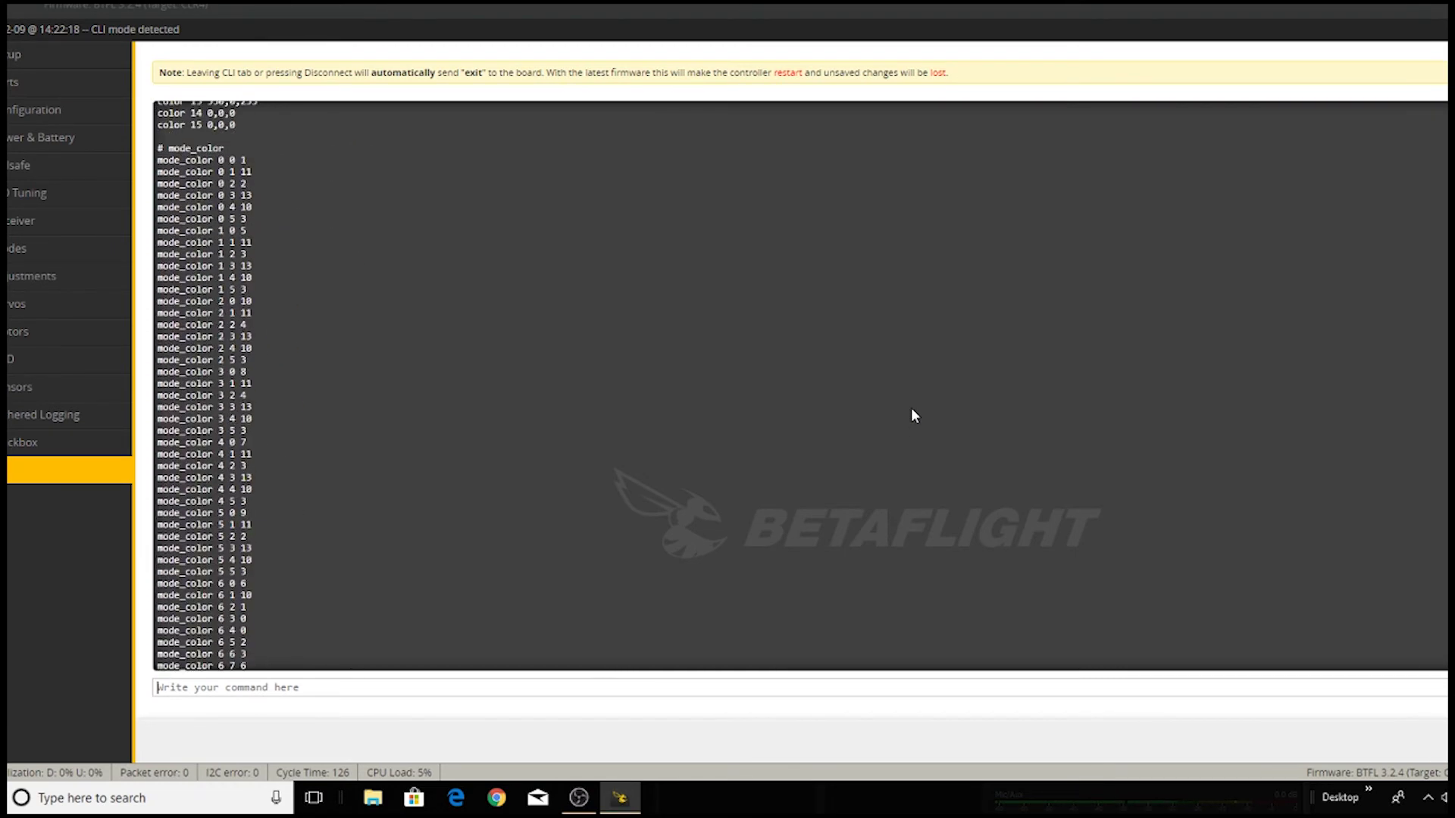
scroll(912, 409, up, 20)
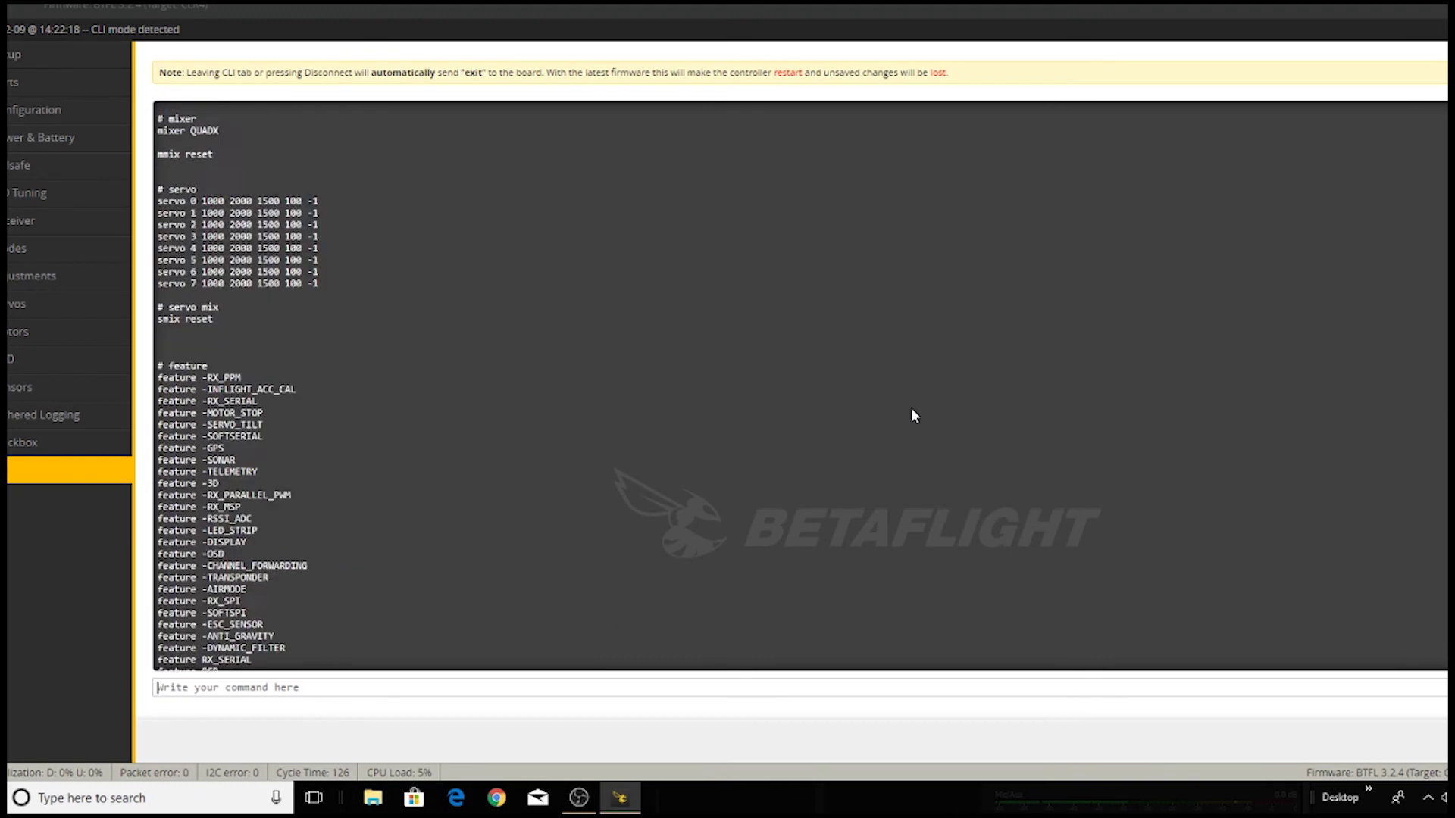
scroll(910, 410, up, 6)
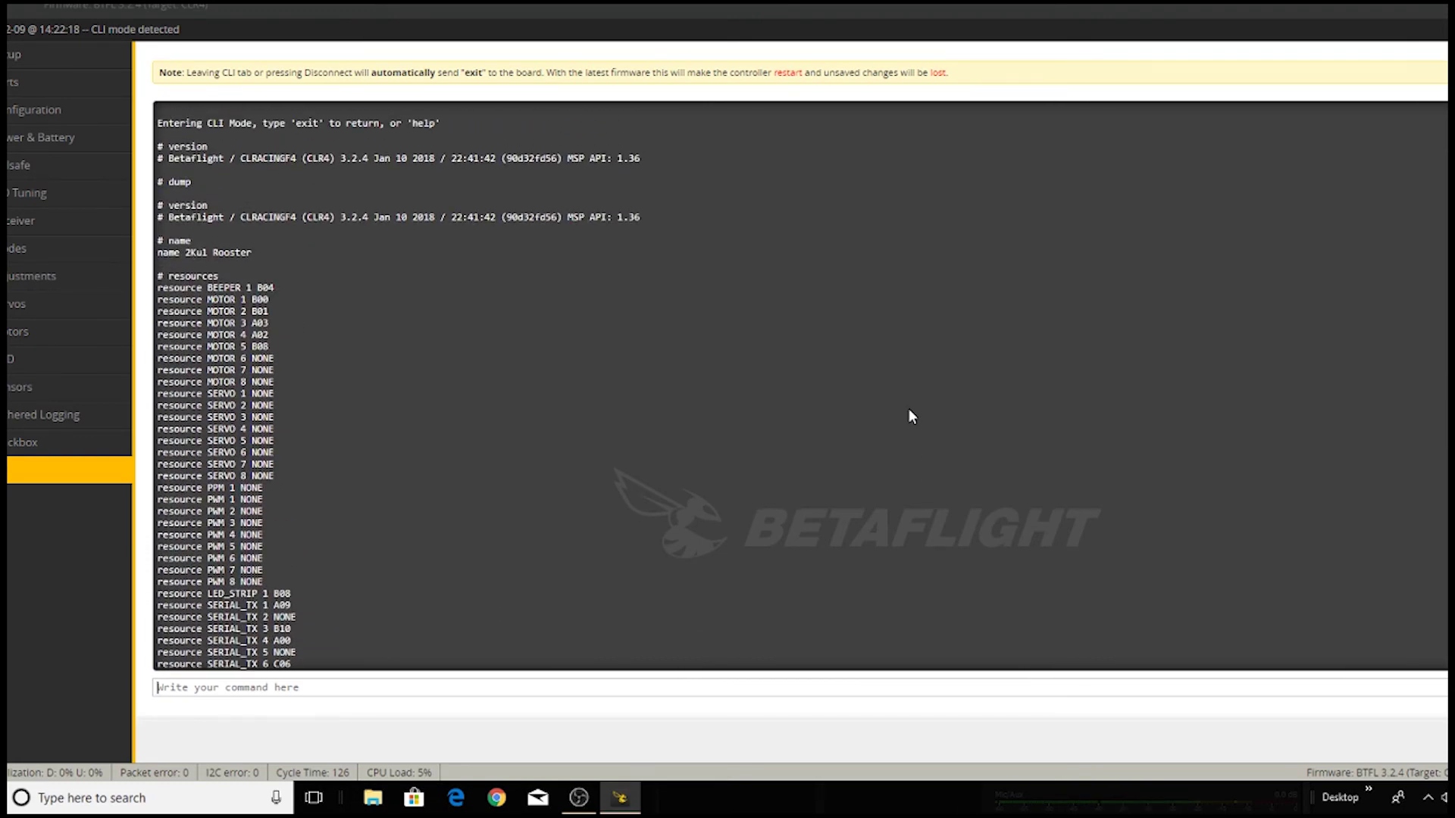
scroll(911, 416, down, 2)
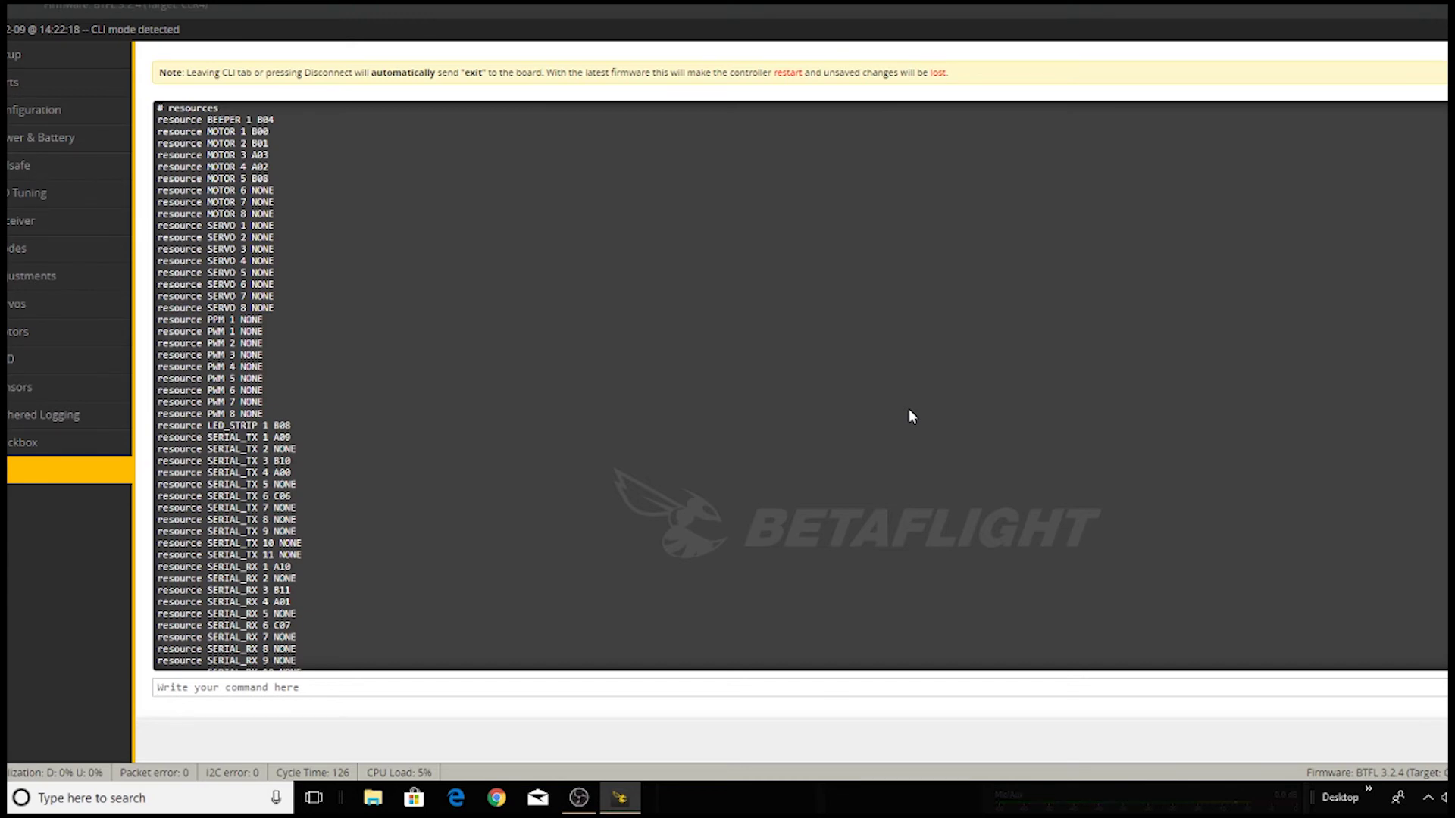
scroll(910, 412, down, 7)
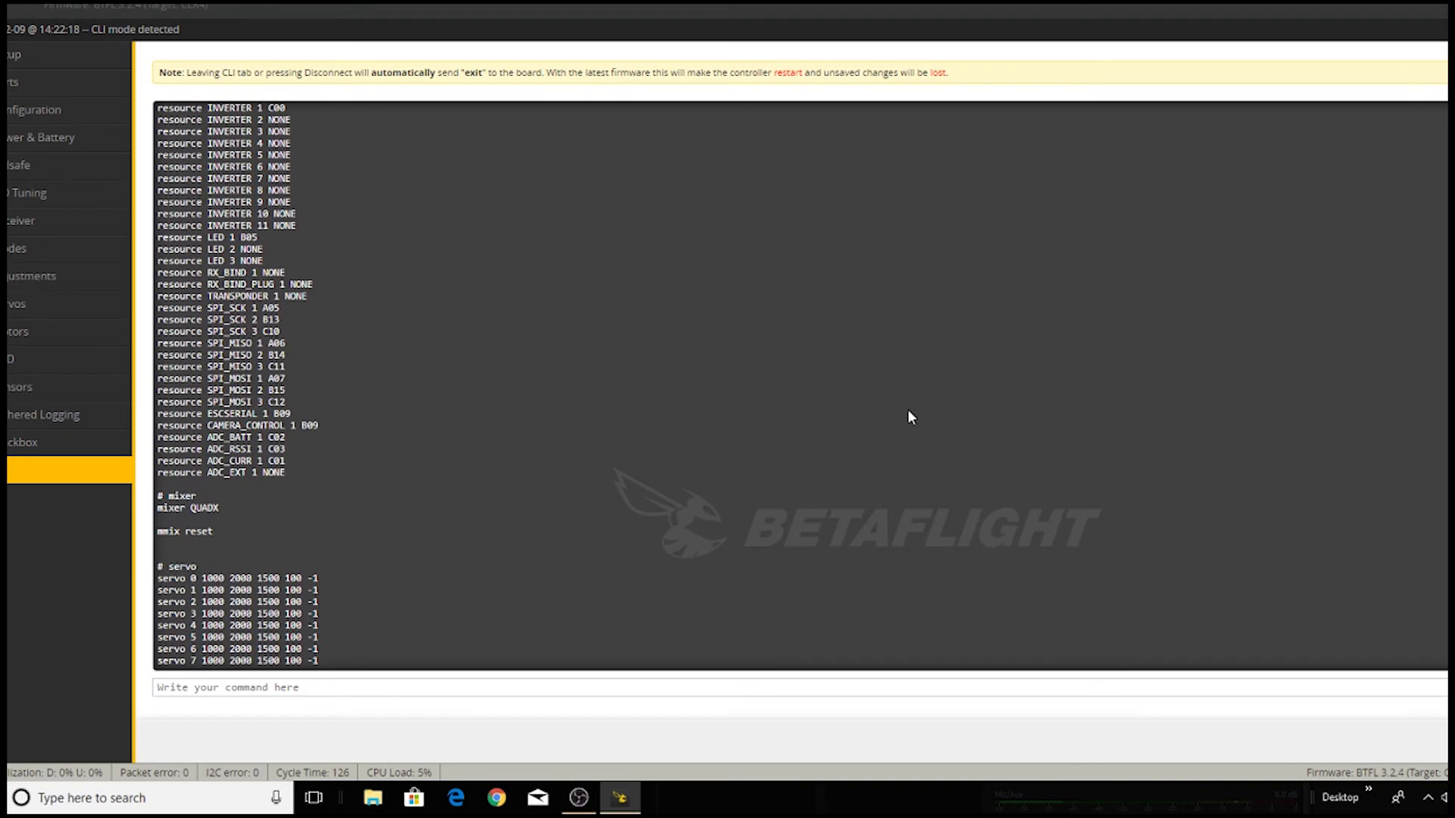
scroll(909, 411, down, 6)
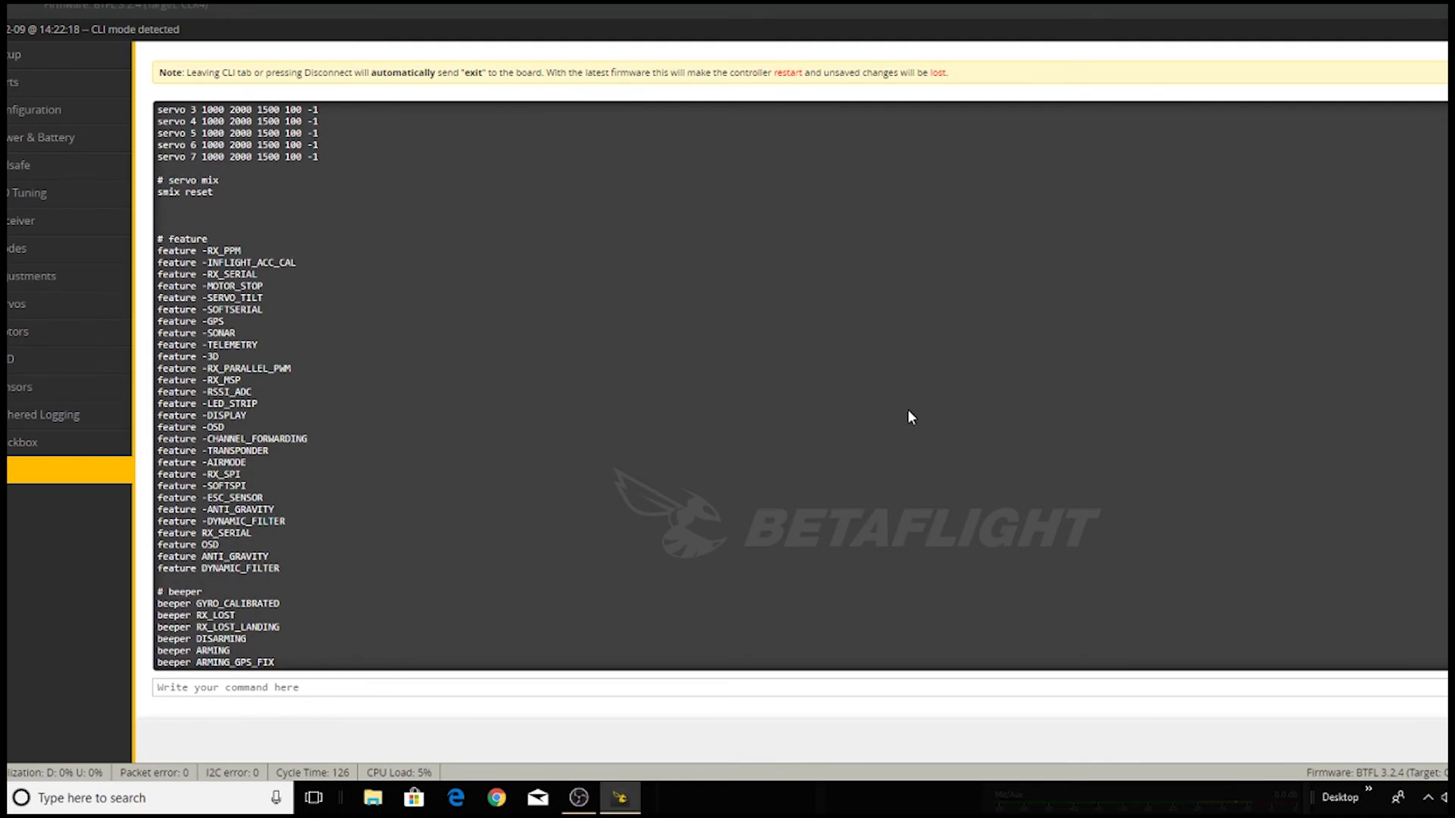
scroll(909, 411, down, 7)
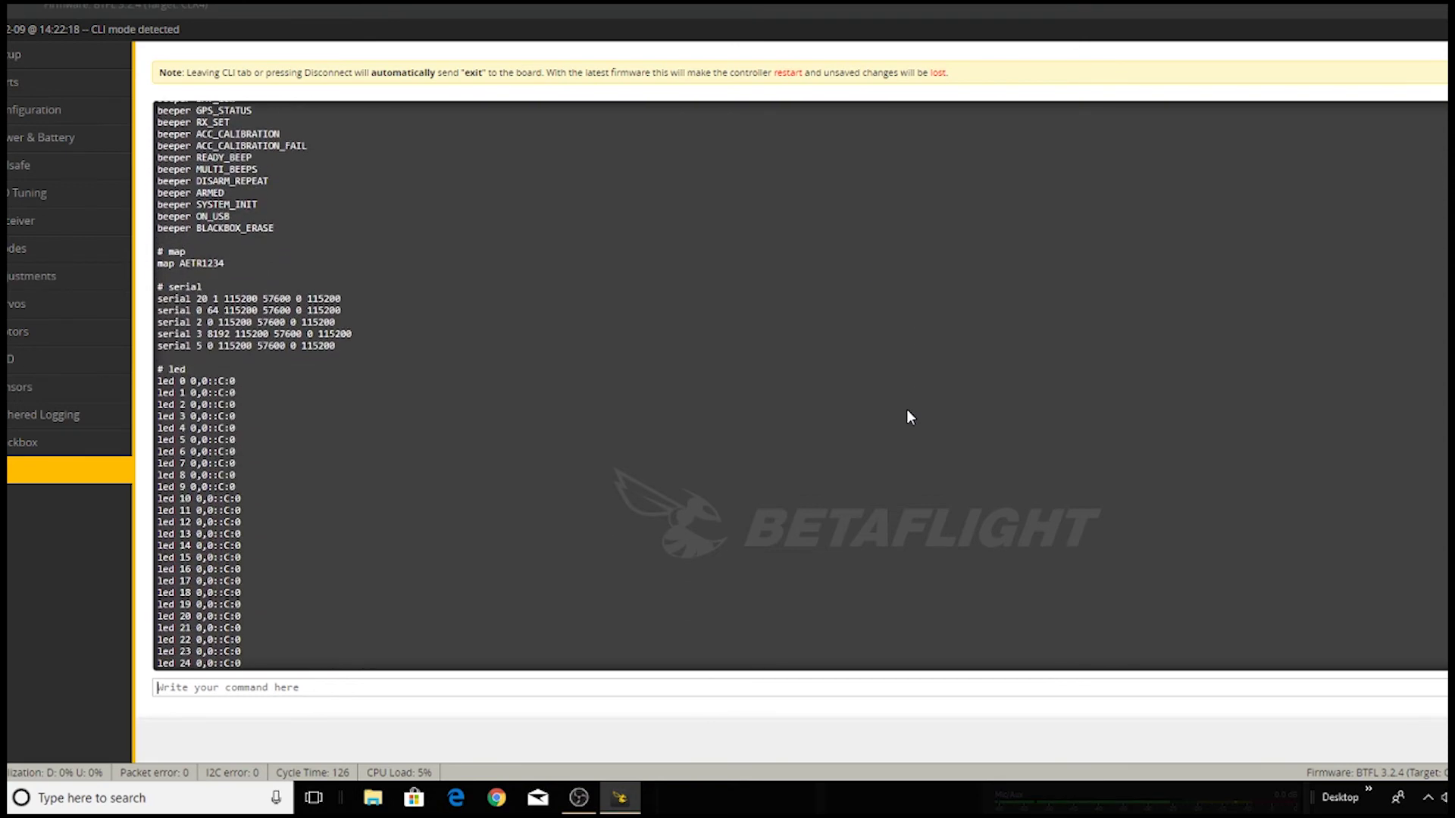
scroll(906, 410, down, 7)
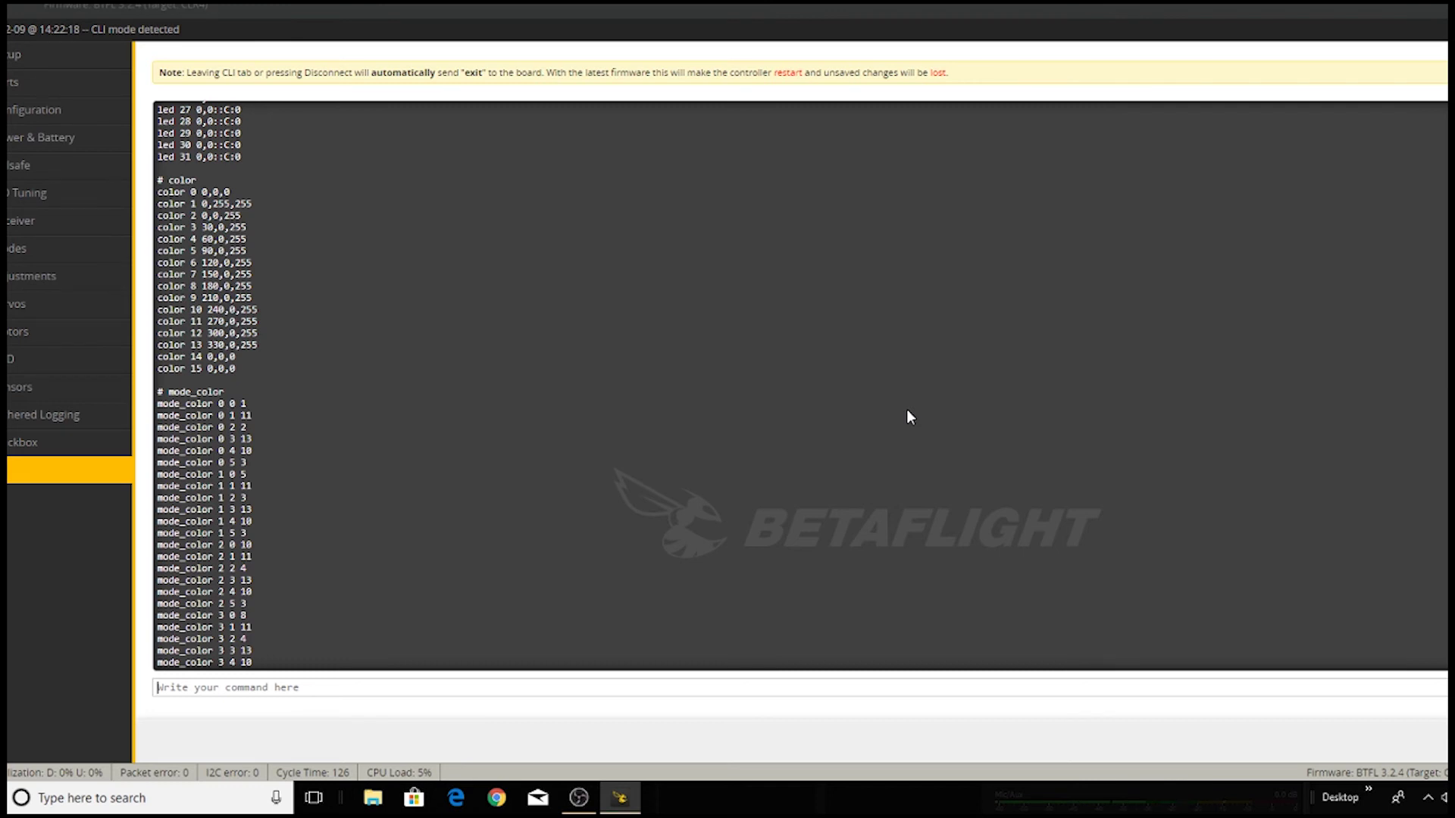
scroll(908, 411, down, 7)
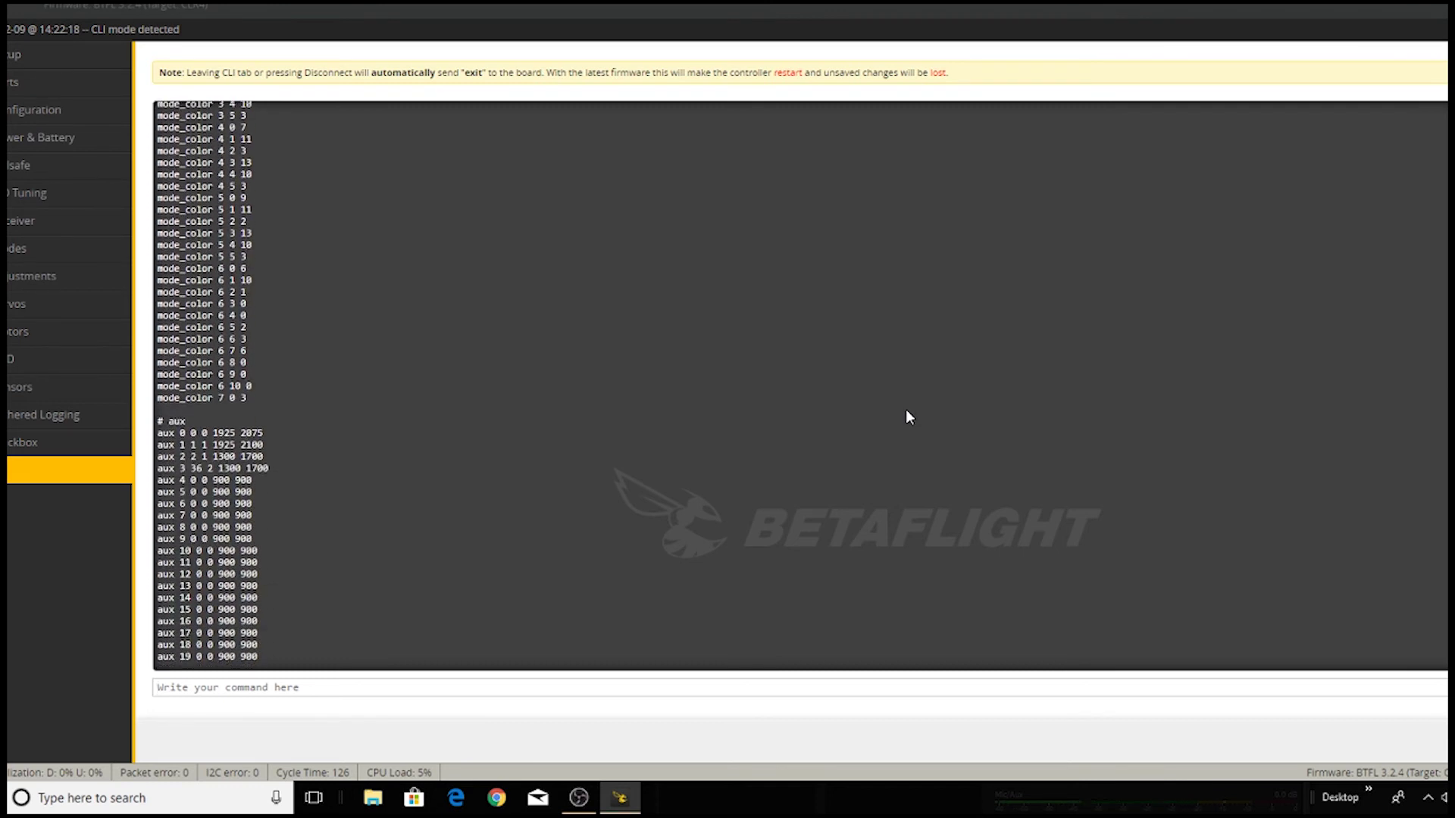
Scroll through master and OSD settings to profile 0 (dterm_lowpass_type = PT1, dterm_notch_hz = 260)
scroll(908, 411, down, 3)
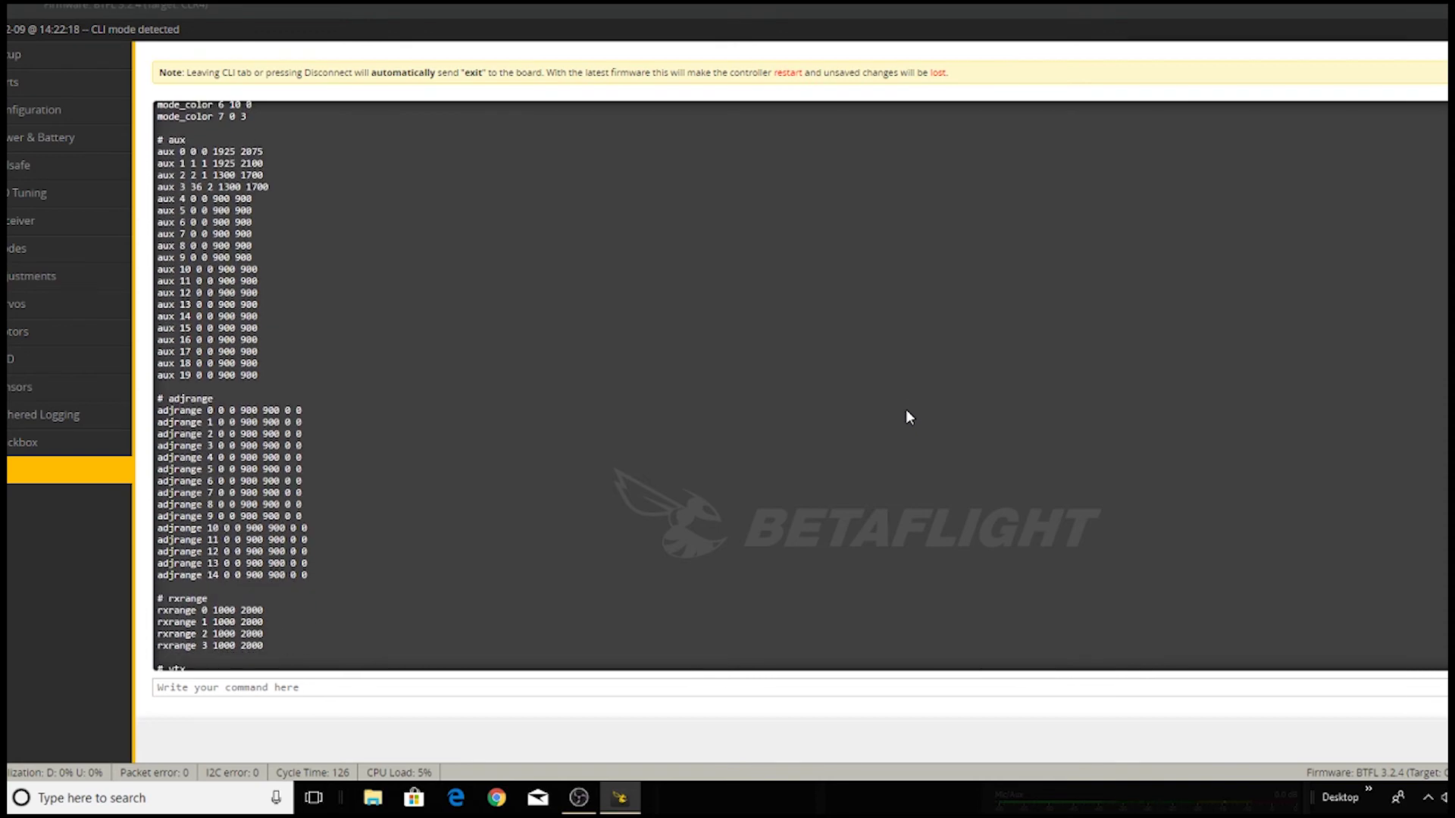
scroll(908, 412, down, 2)
scroll(906, 410, down, 6)
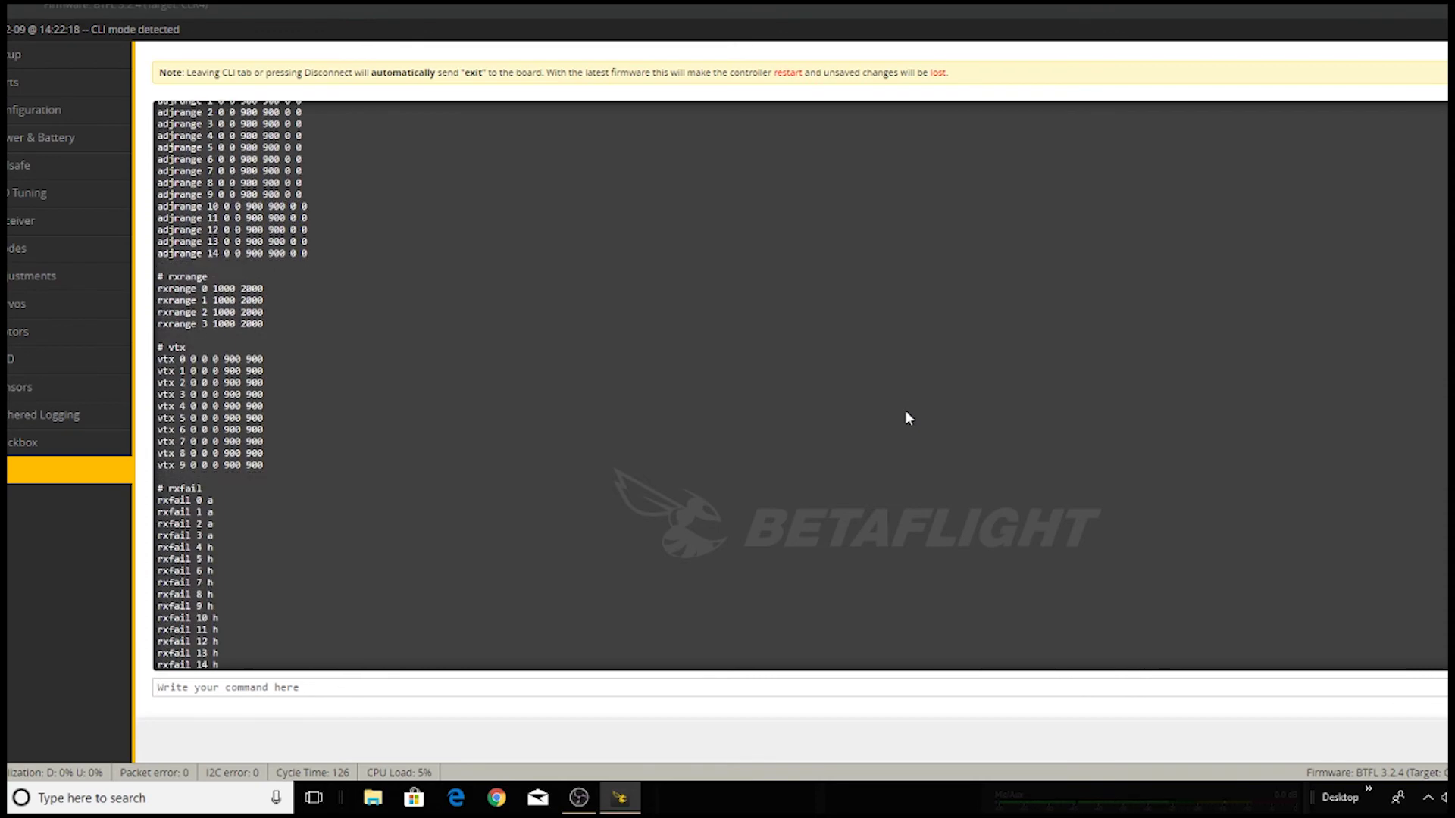
scroll(907, 413, down, 2)
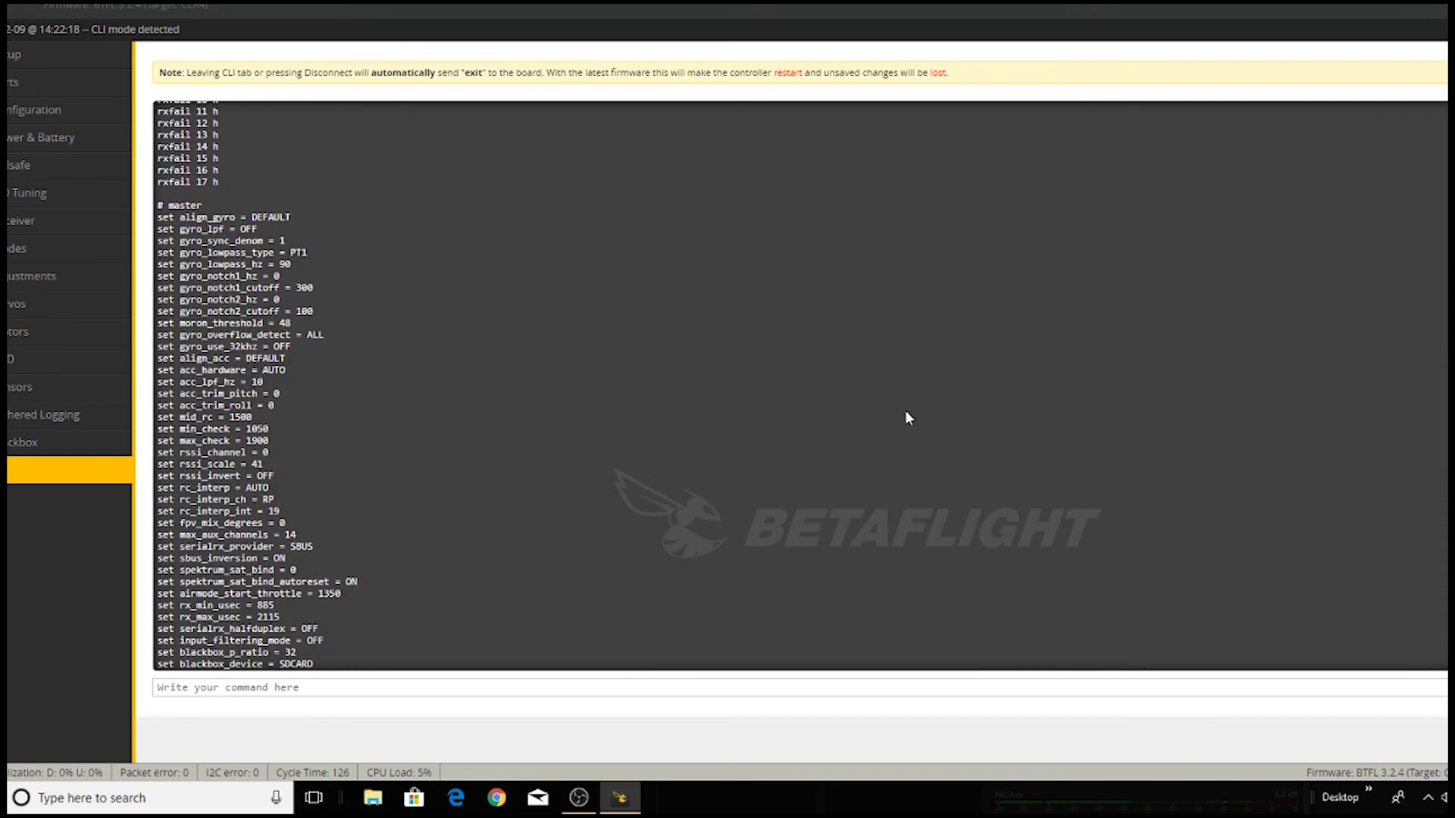
scroll(907, 413, down, 1)
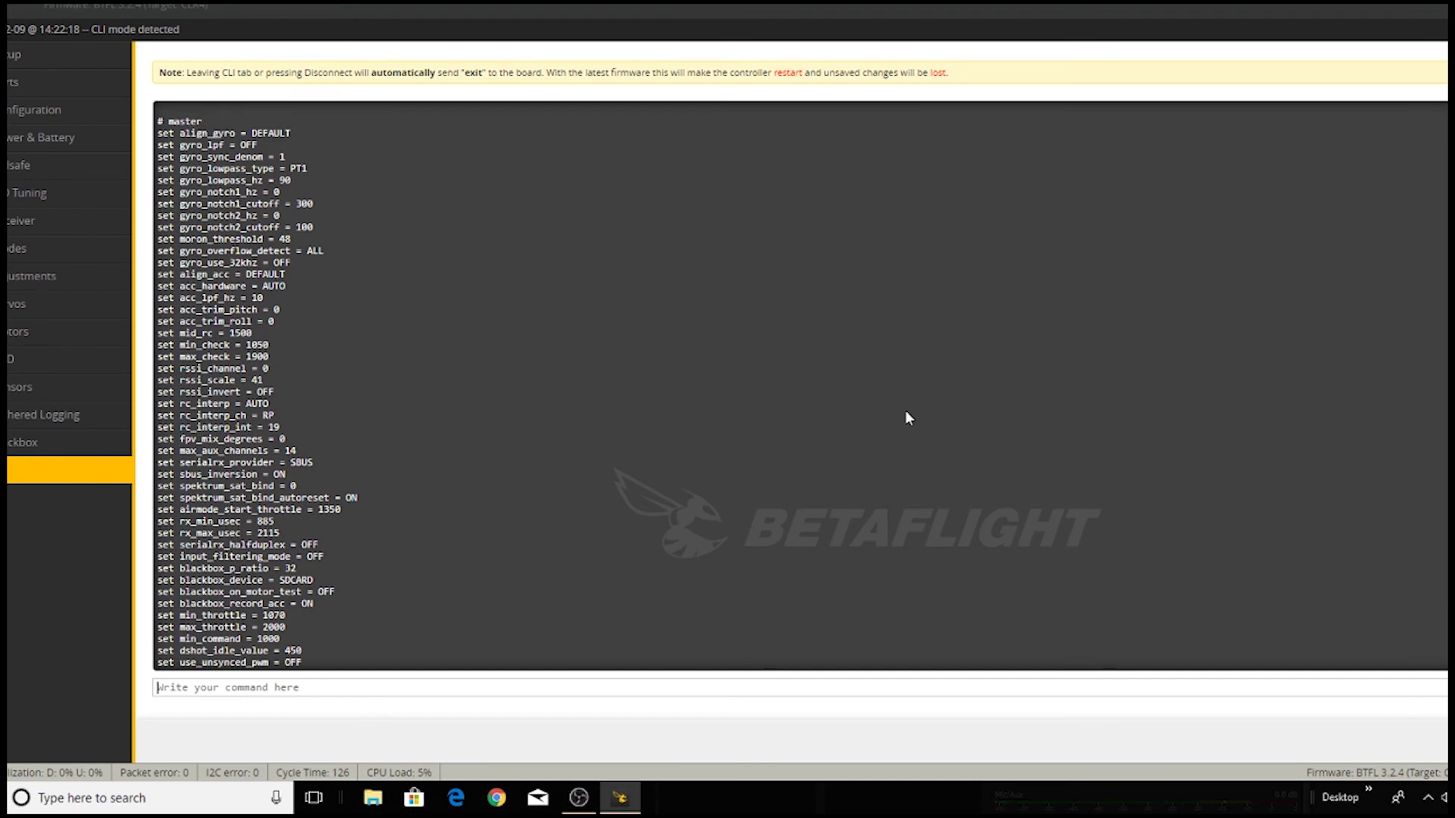
scroll(906, 412, down, 8)
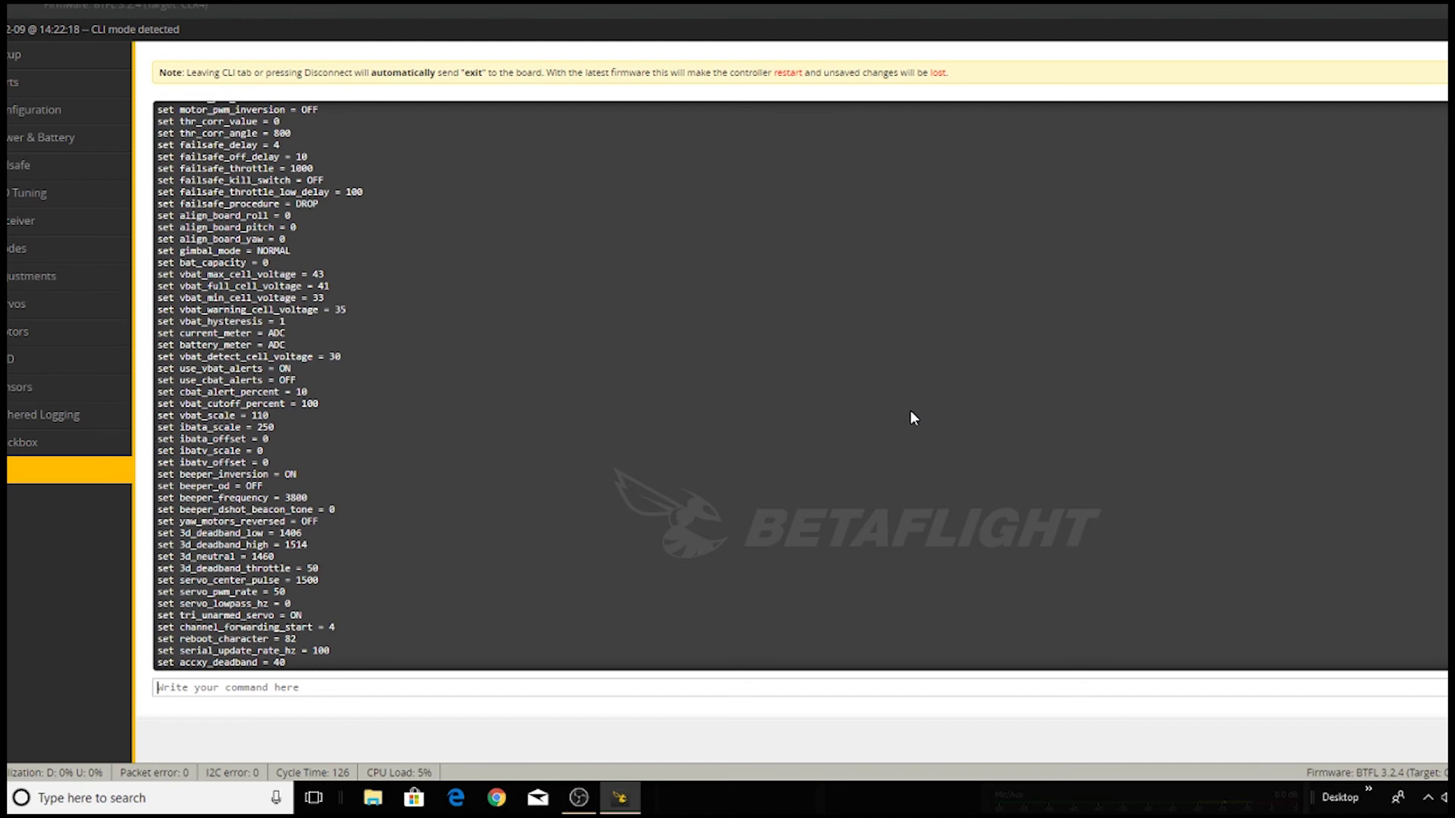
scroll(911, 411, down, 10)
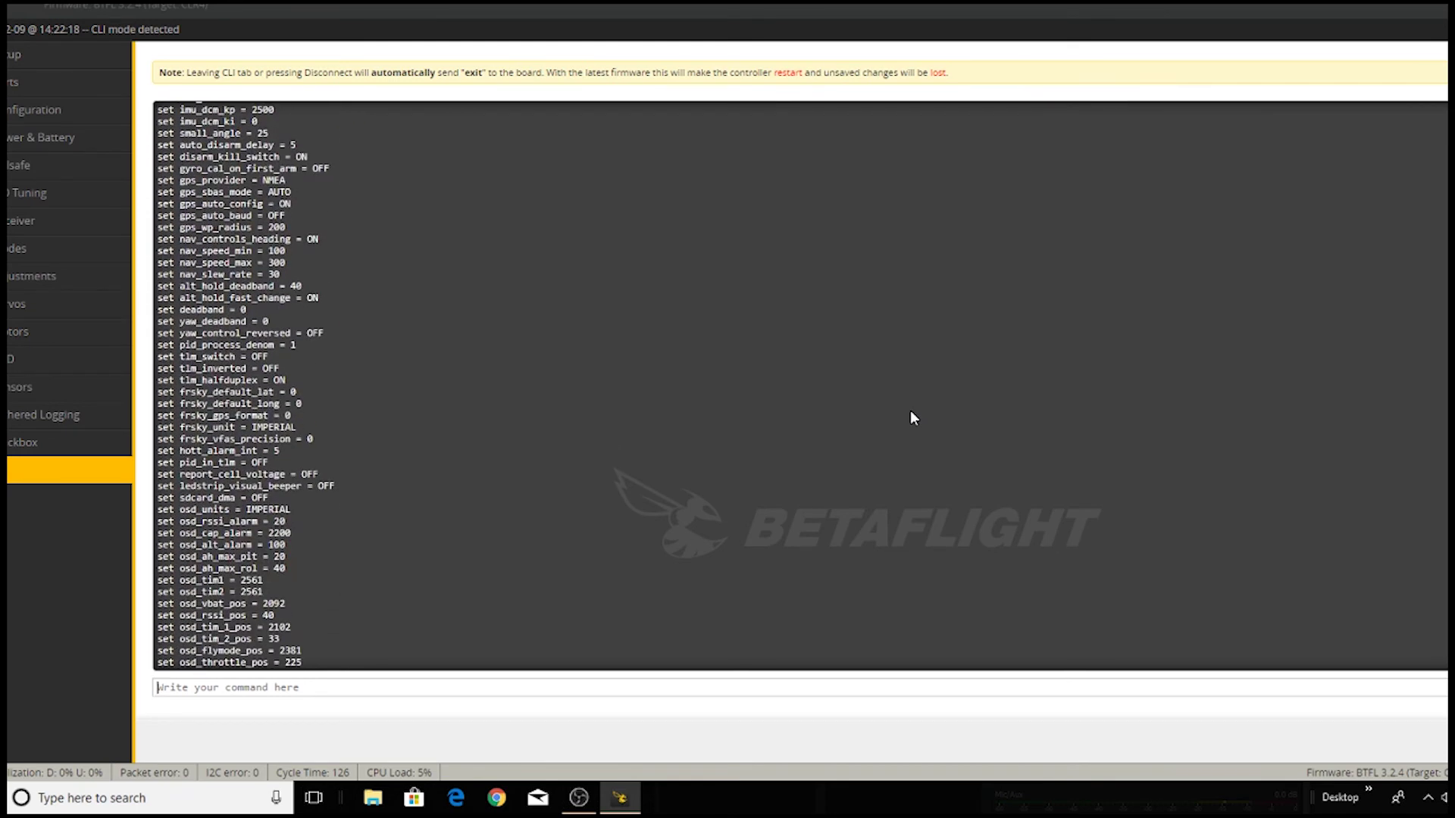
scroll(911, 410, down, 7)
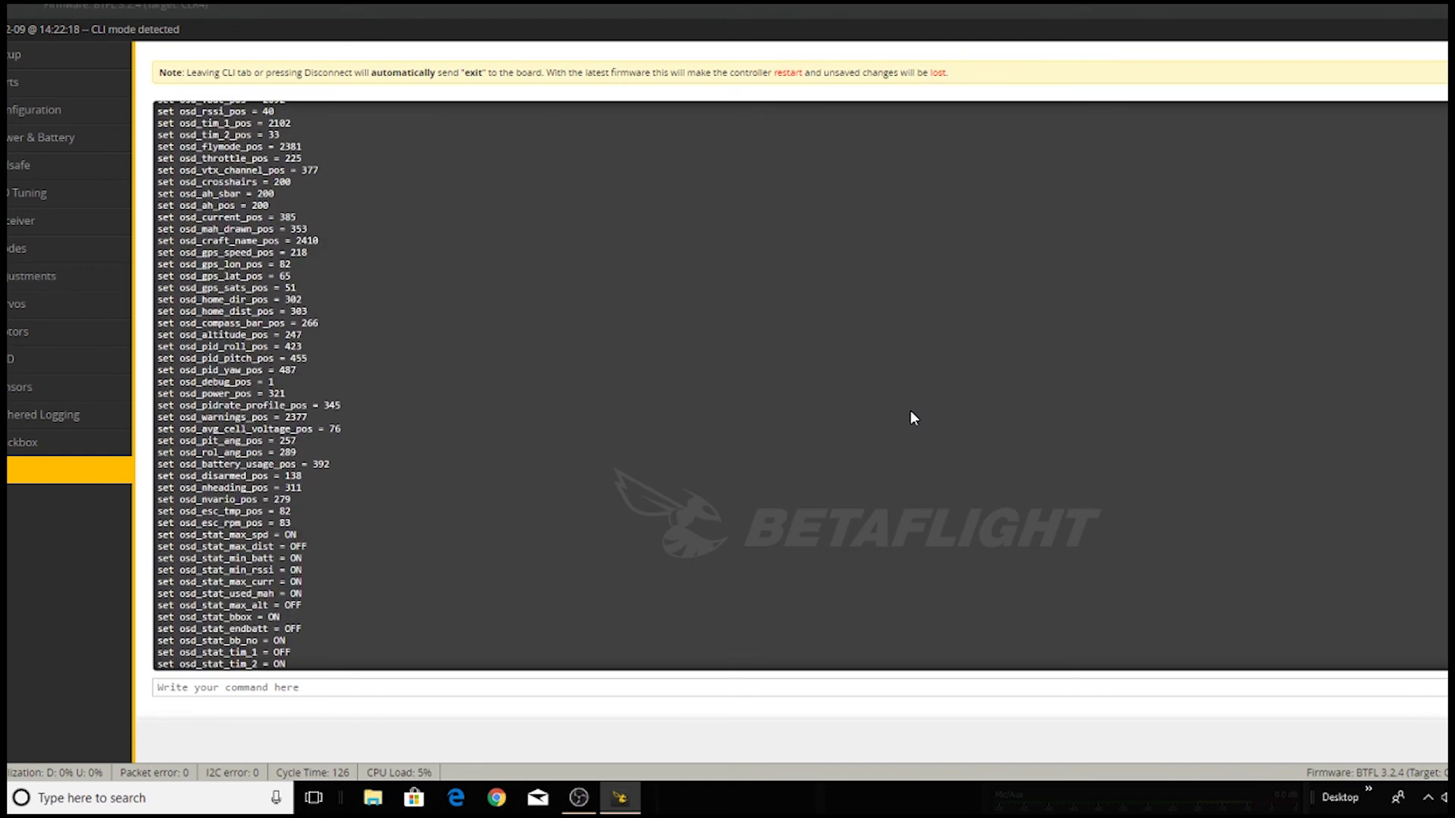
scroll(911, 411, down, 10)
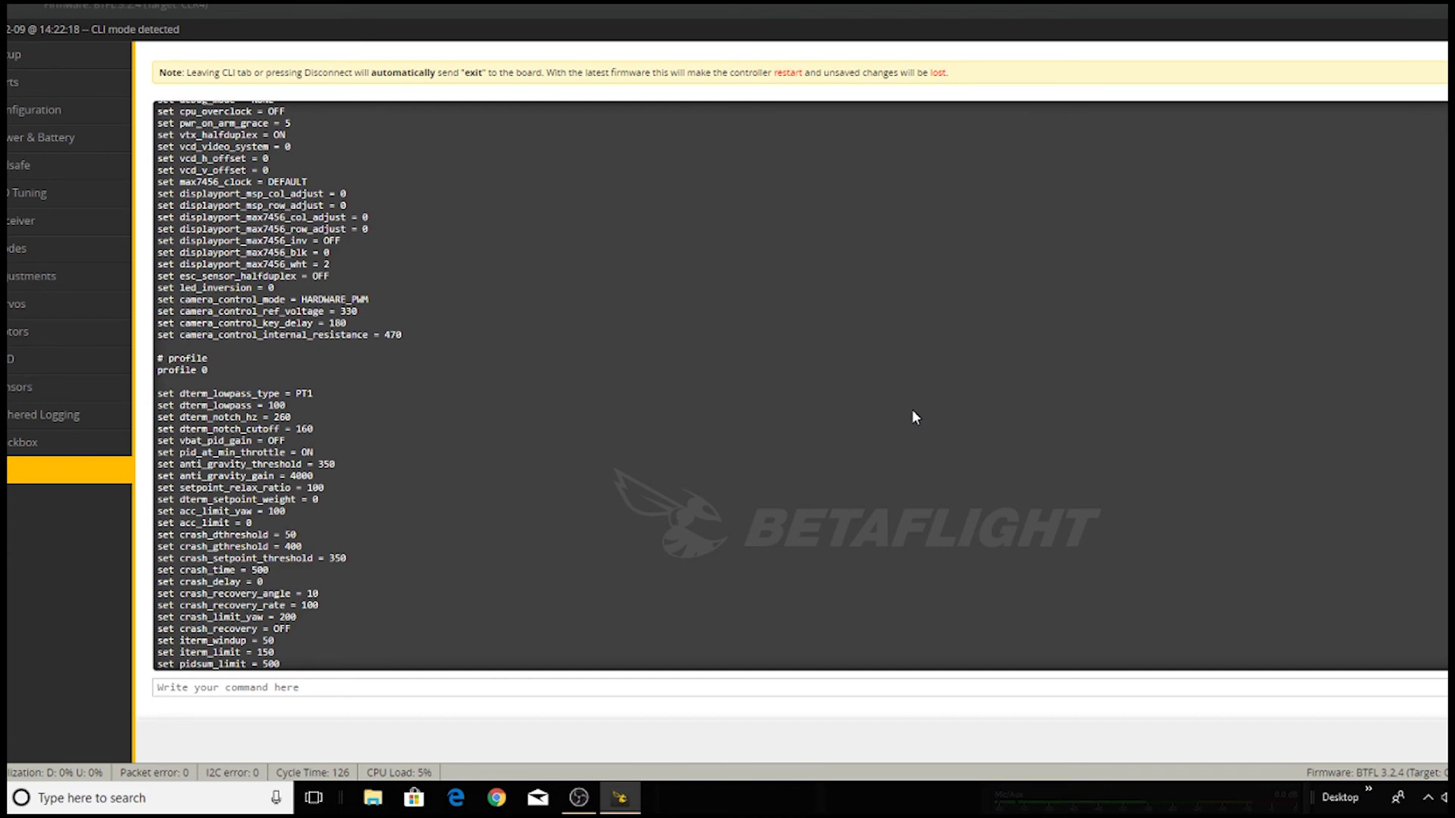
scroll(912, 417, down, 10)
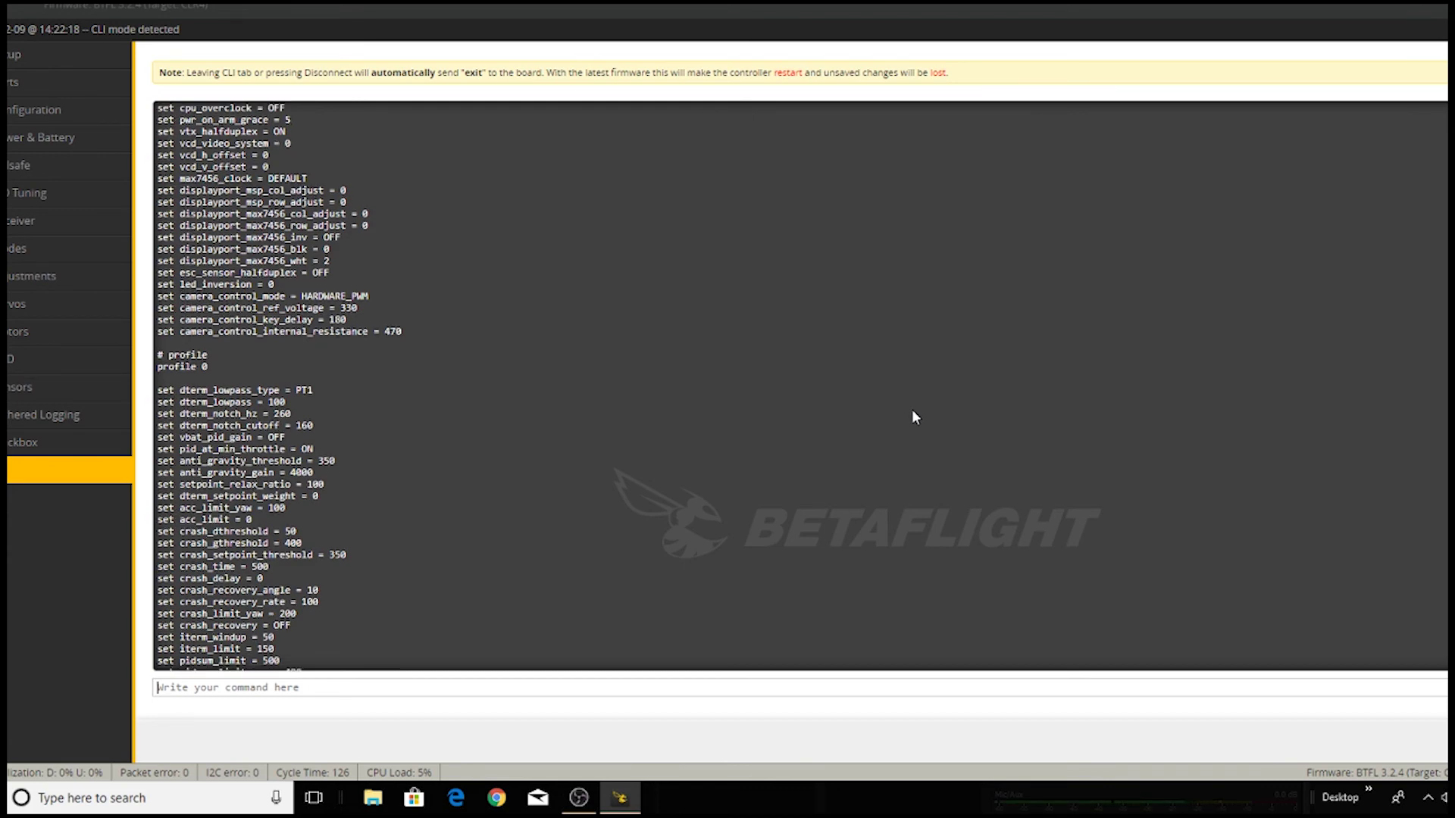